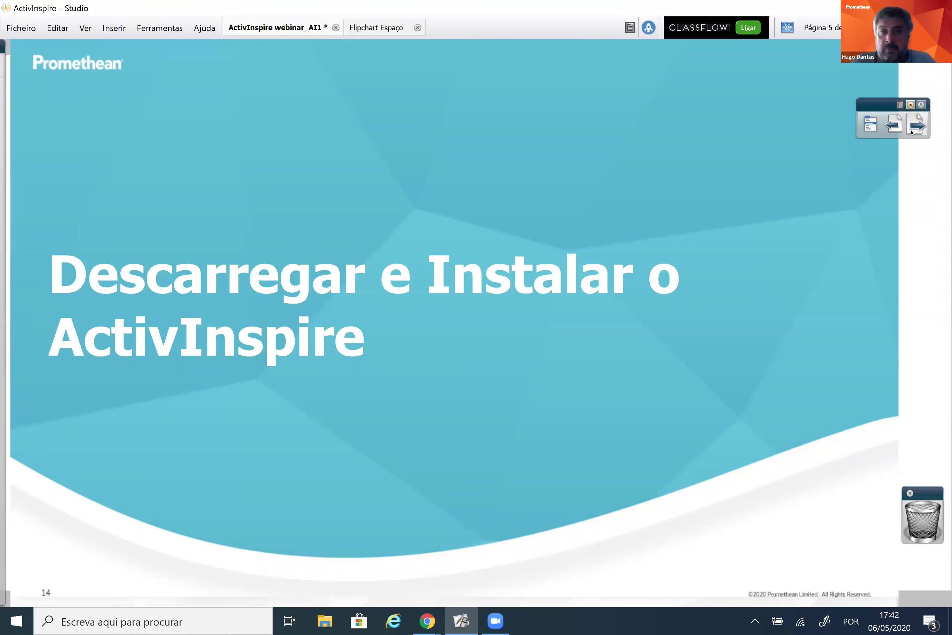
Advance the flipchart to the lesson software page, and switch to the Promethean World home page in Chrome.
{"action": "left_click", "coordinate": [912, 132]}
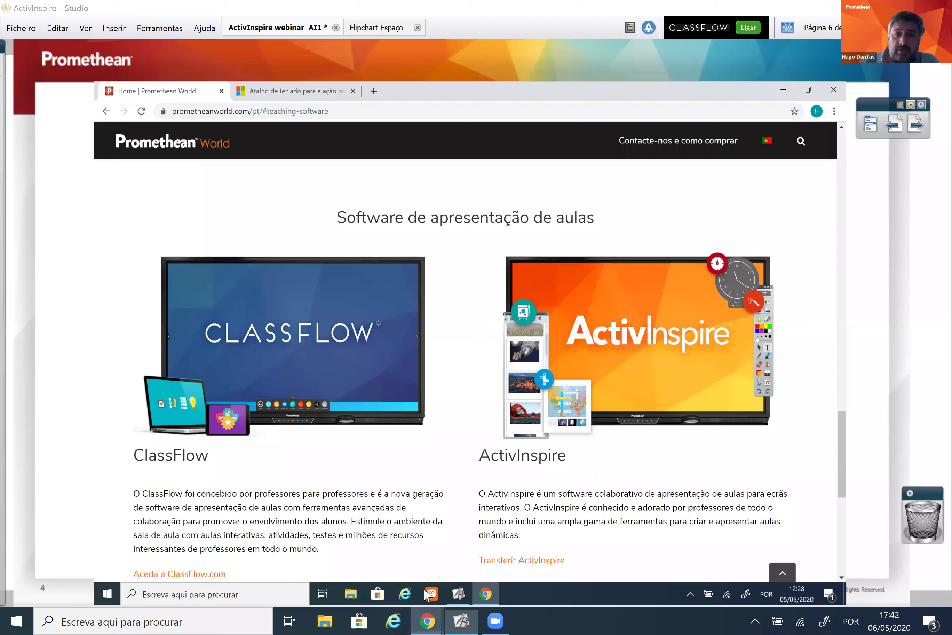
{"action": "mouse_move", "coordinate": [427, 620]}
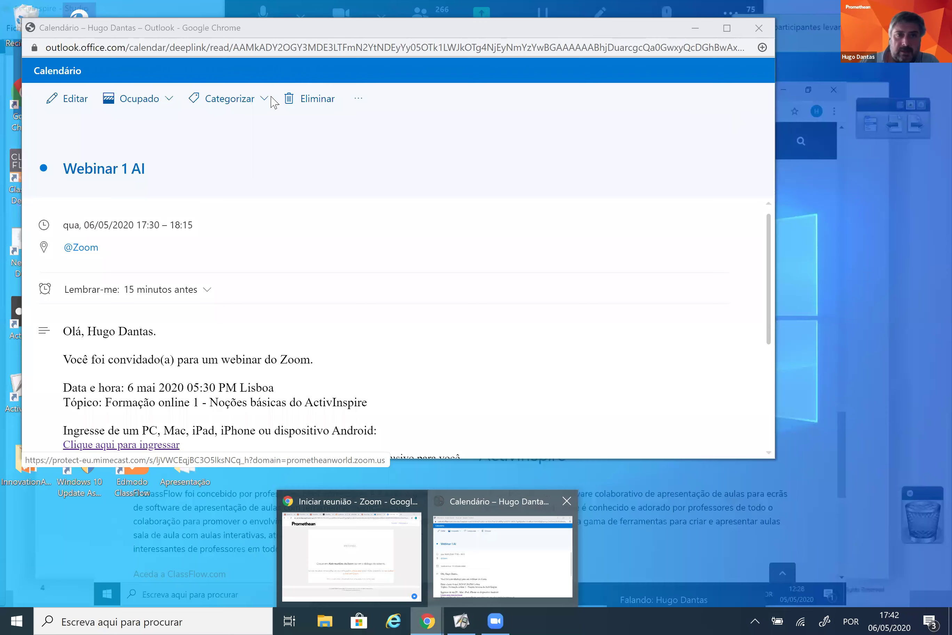
{"action": "left_click", "coordinate": [503, 555]}
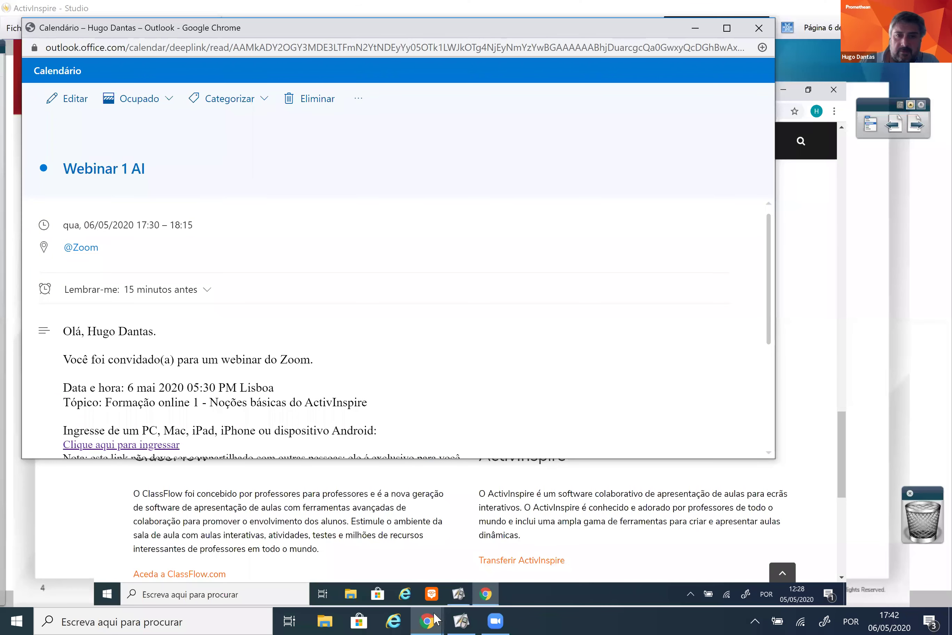
{"action": "left_click", "coordinate": [109, 4]}
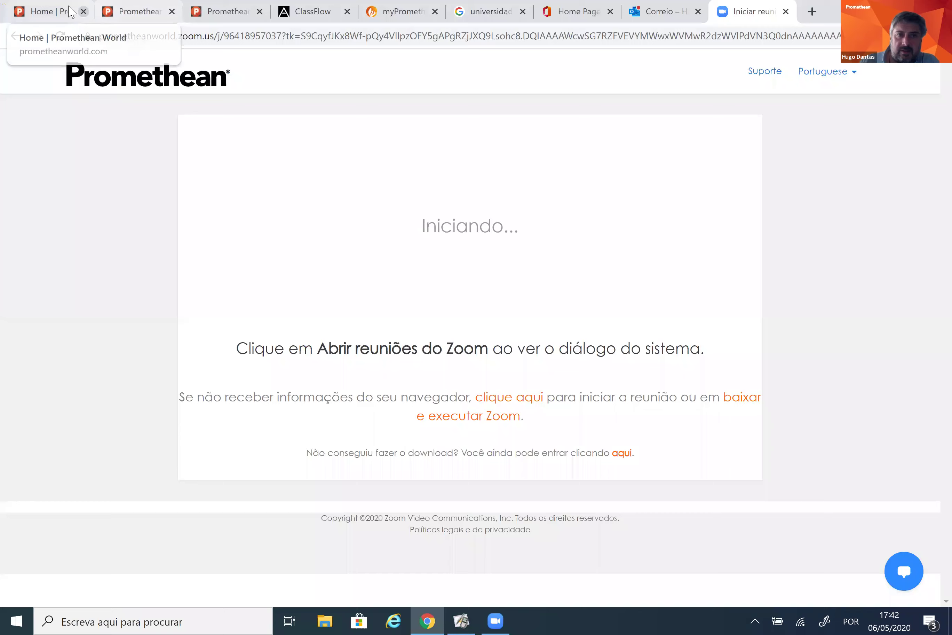
{"action": "left_click", "coordinate": [70, 10]}
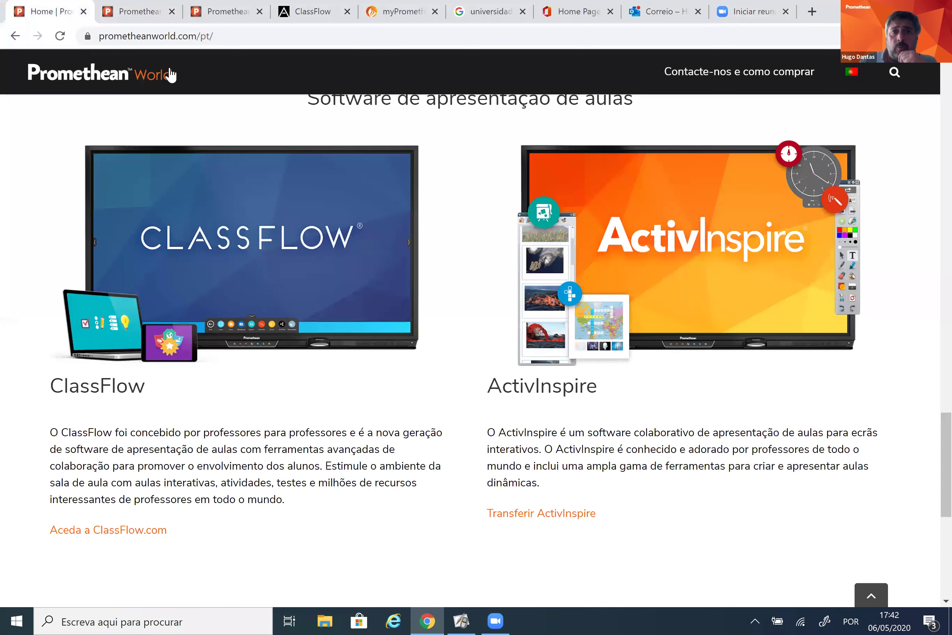
Look through the Promethean World home page, examining the lesson presentation software and the interactive display sections.
{"action": "scroll", "coordinate": [467, 253], "scroll_direction": "up", "scroll_amount": 20}
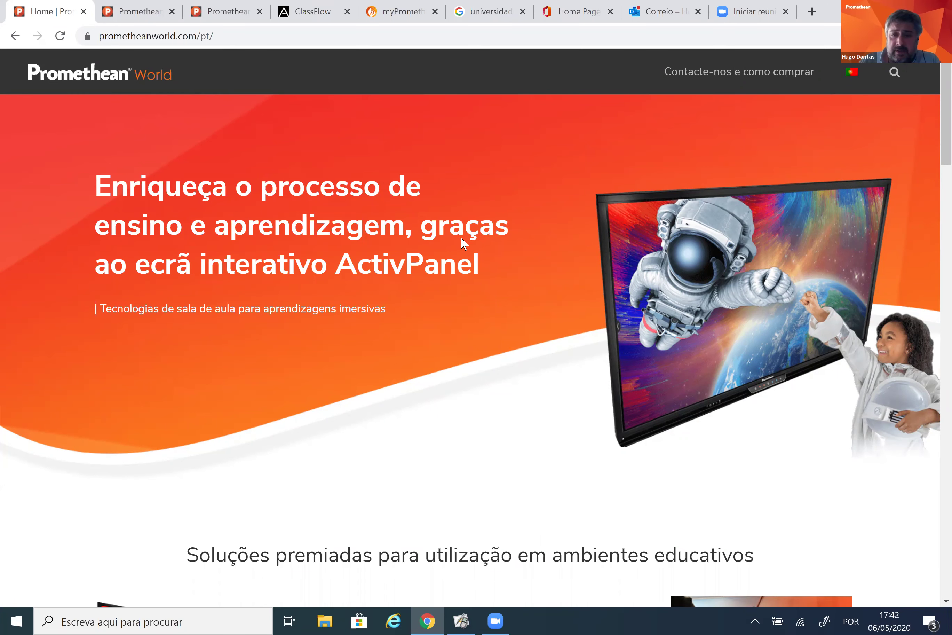
{"action": "scroll", "coordinate": [459, 236], "scroll_direction": "down", "scroll_amount": 3}
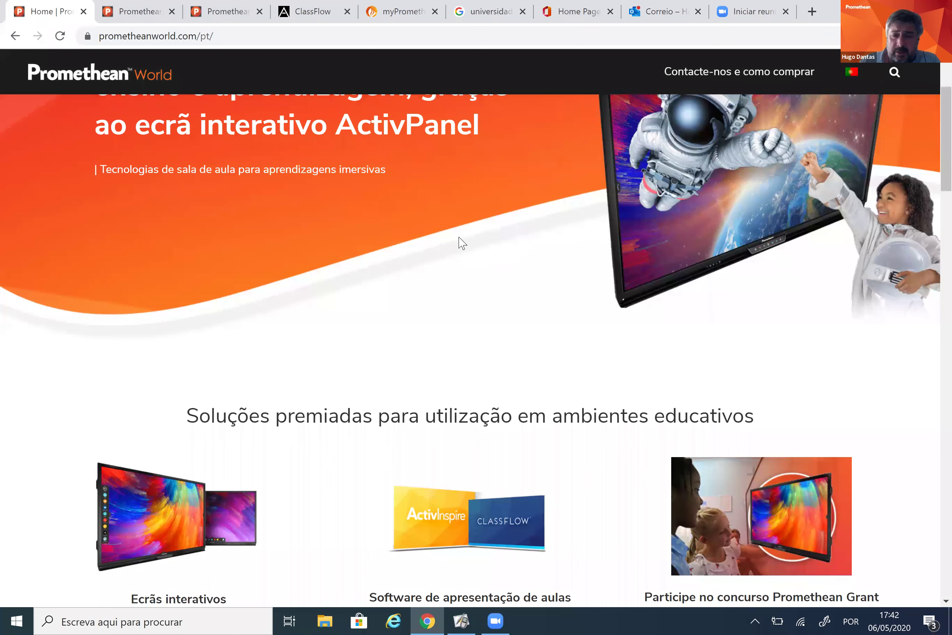
{"action": "scroll", "coordinate": [459, 238], "scroll_direction": "down", "scroll_amount": 5}
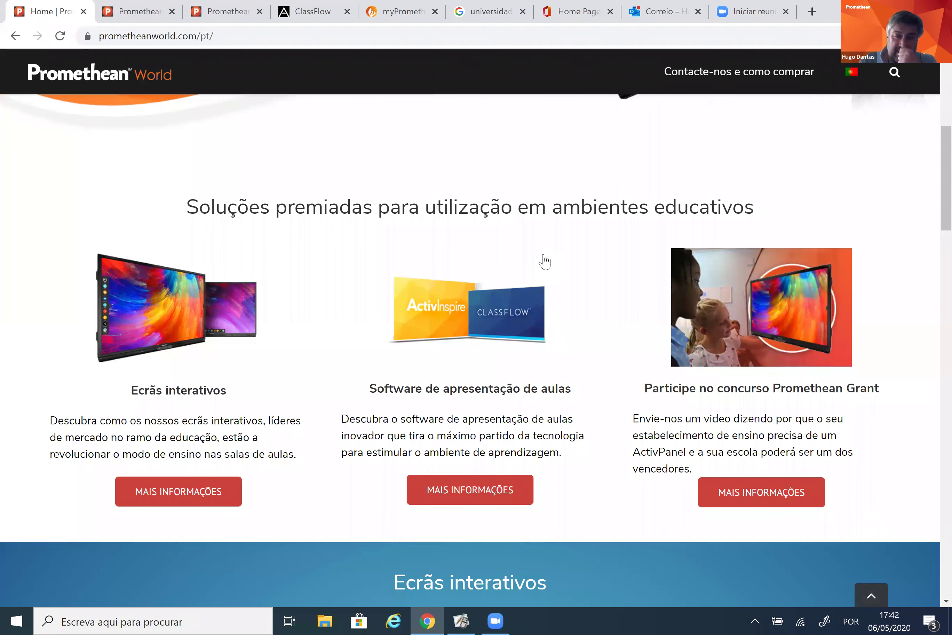
{"action": "scroll", "coordinate": [545, 256], "scroll_direction": "down", "scroll_amount": 2}
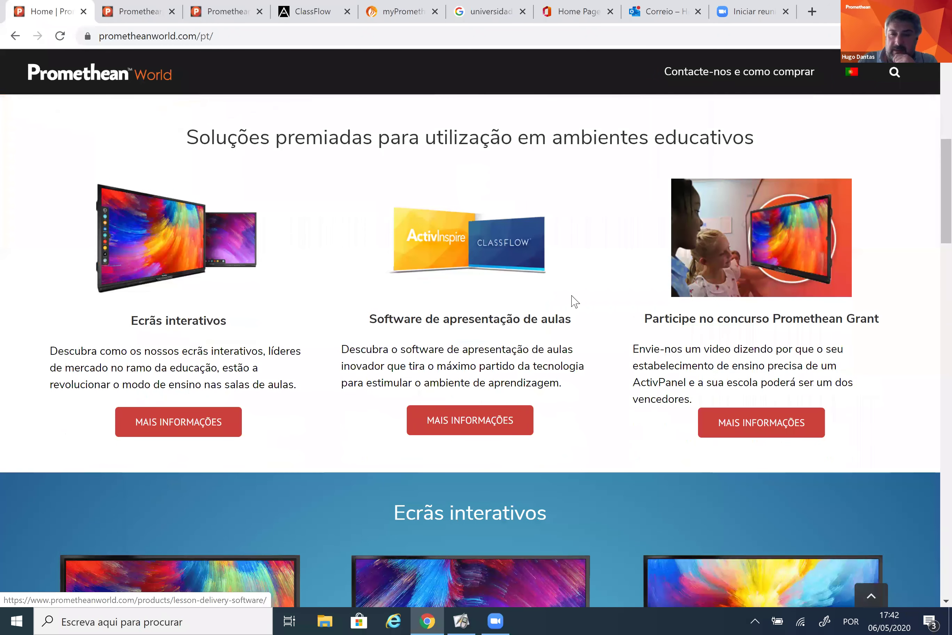
{"action": "scroll", "coordinate": [574, 301], "scroll_direction": "down", "scroll_amount": 2}
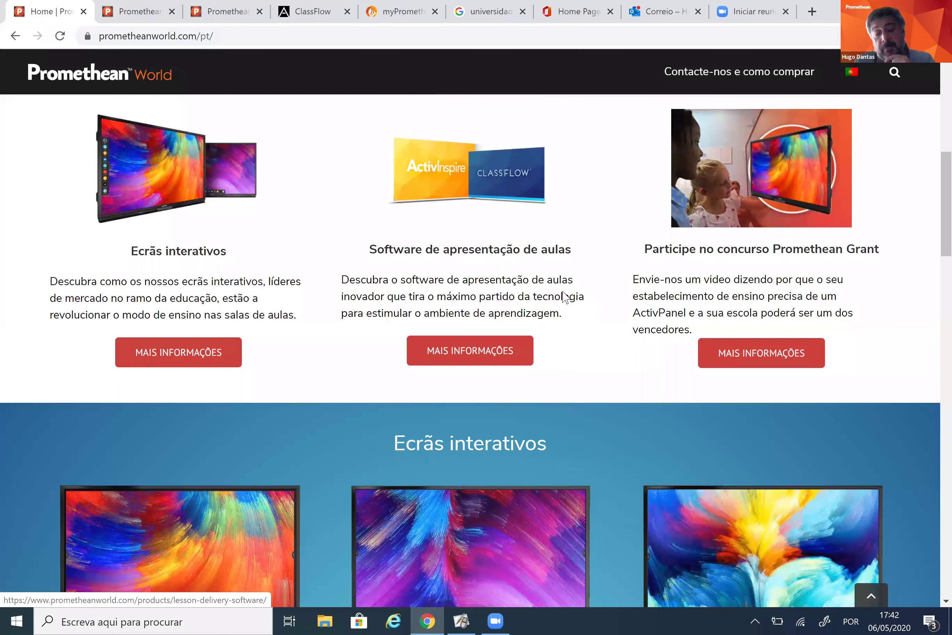
{"action": "scroll", "coordinate": [565, 296], "scroll_direction": "up", "scroll_amount": 2}
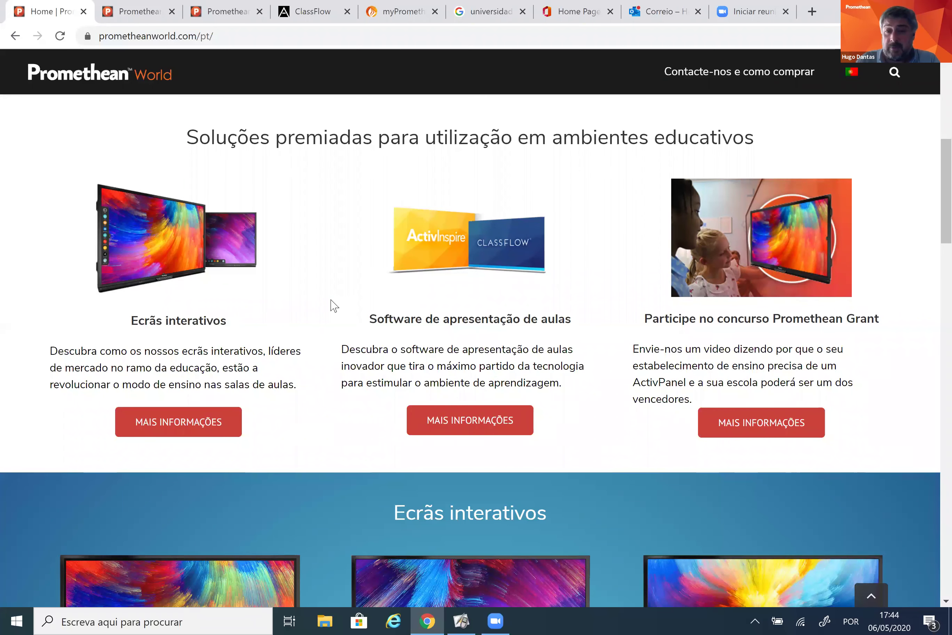
{"action": "scroll", "coordinate": [332, 304], "scroll_direction": "down", "scroll_amount": 1}
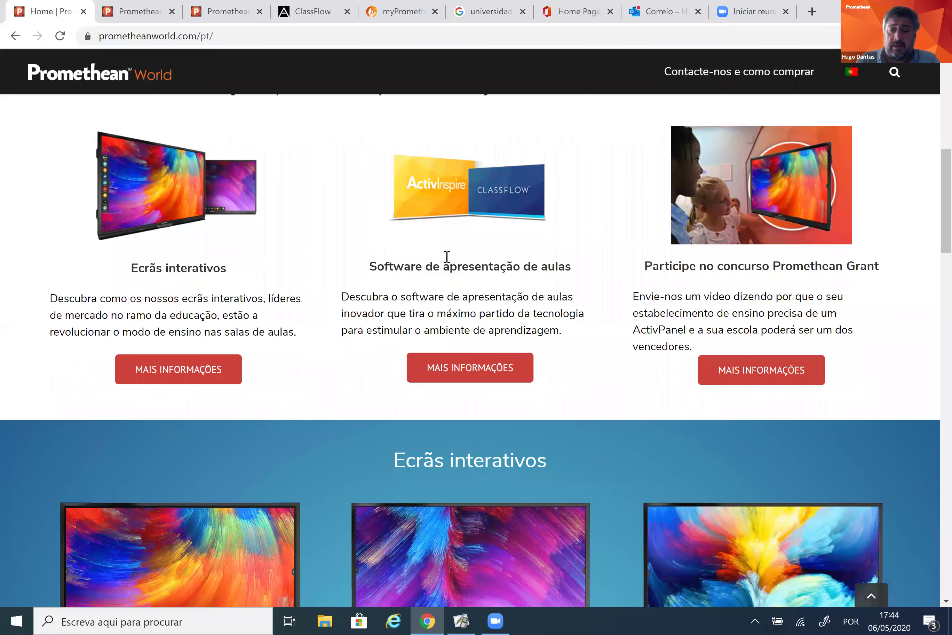
{"action": "scroll", "coordinate": [437, 219], "scroll_direction": "down", "scroll_amount": 10}
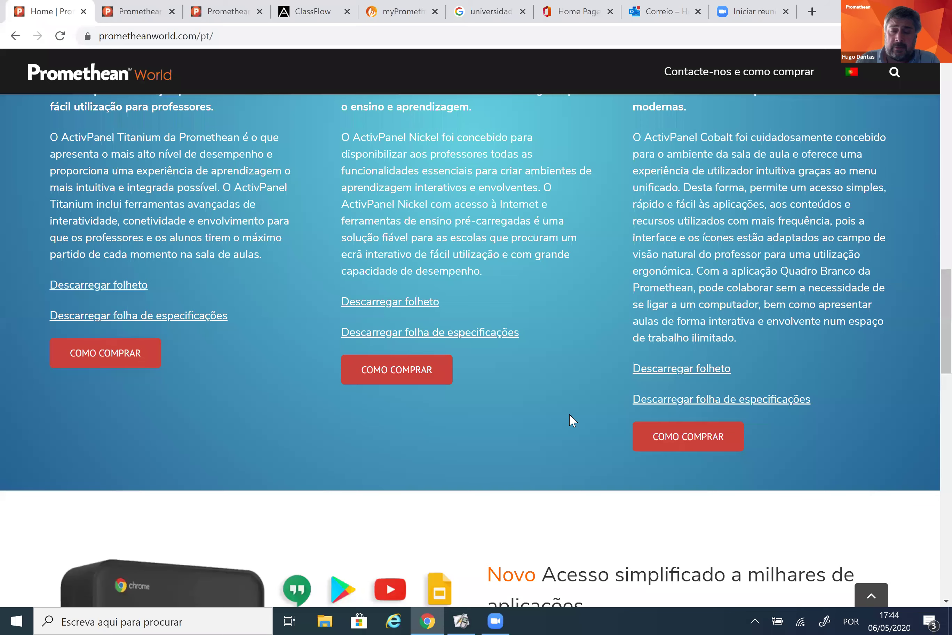
{"action": "scroll", "coordinate": [475, 459], "scroll_direction": "down", "scroll_amount": 2}
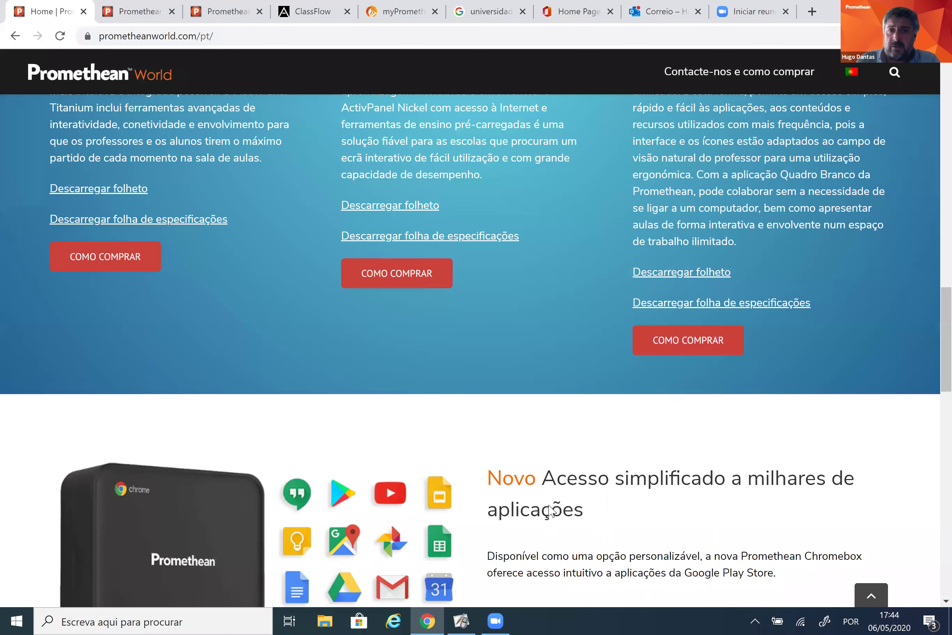
Bring up the Promethean Support home page and view its Download ActivInspire section.
{"action": "scroll", "coordinate": [312, 52], "scroll_direction": "up", "scroll_amount": 10}
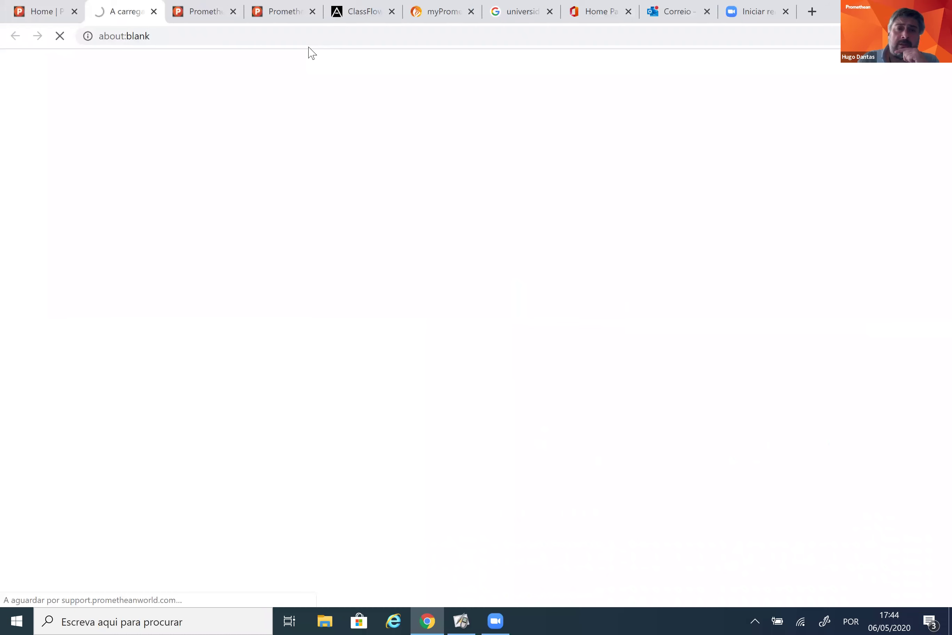
{"action": "left_click", "coordinate": [209, 14]}
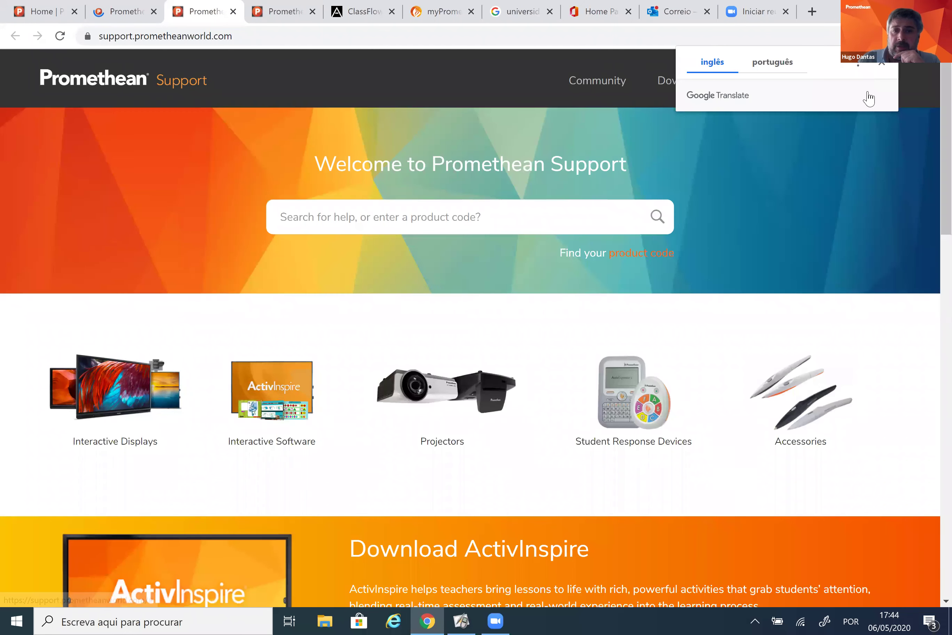
{"action": "left_click", "coordinate": [435, 446]}
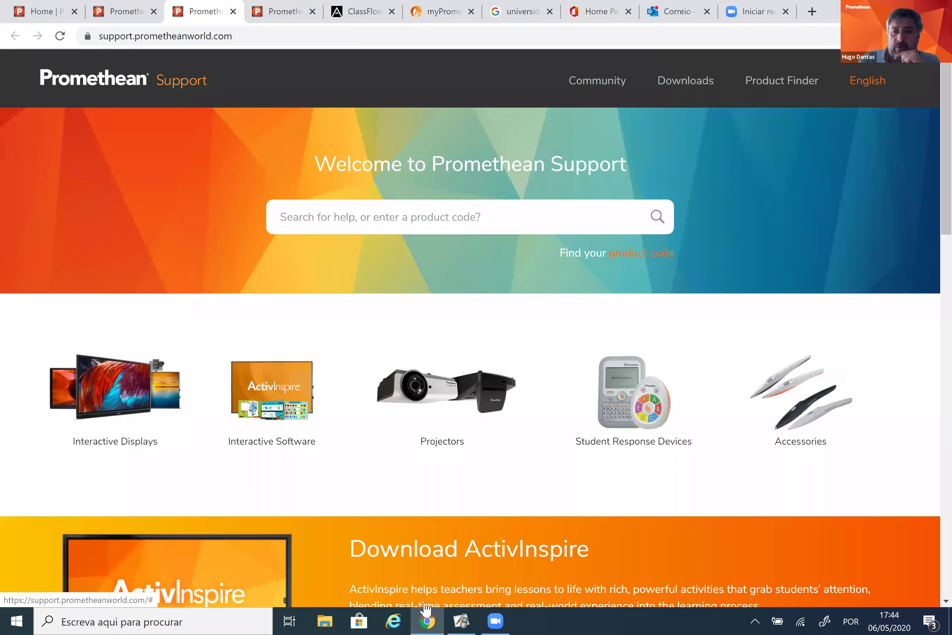
{"action": "scroll", "coordinate": [451, 471], "scroll_direction": "down", "scroll_amount": 2}
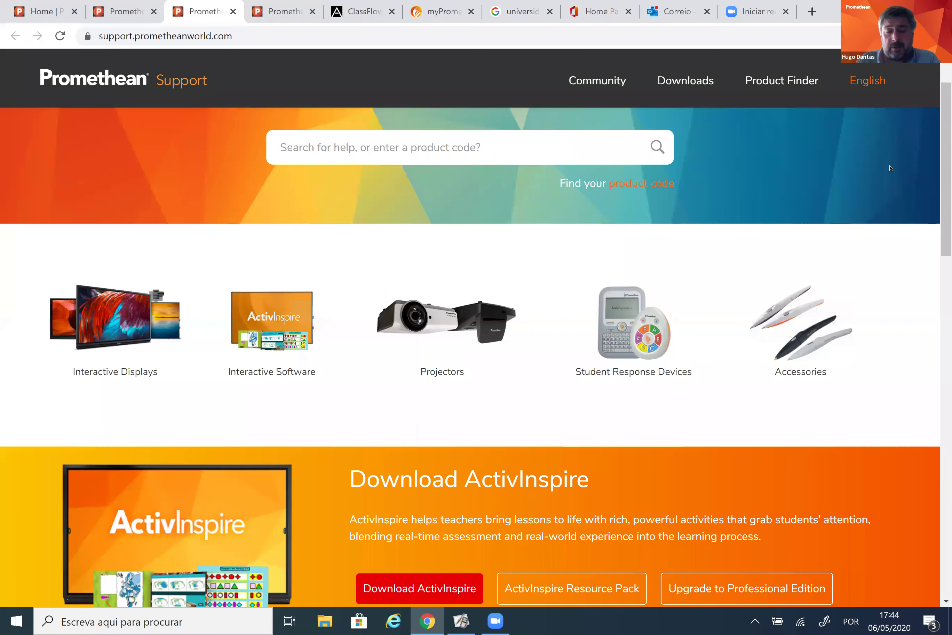
Return to ActivInspire and advance the flipchart through the ActivInspire download pages to the page showing the download link e-mail.
{"action": "key", "text": "alt+Tab"}
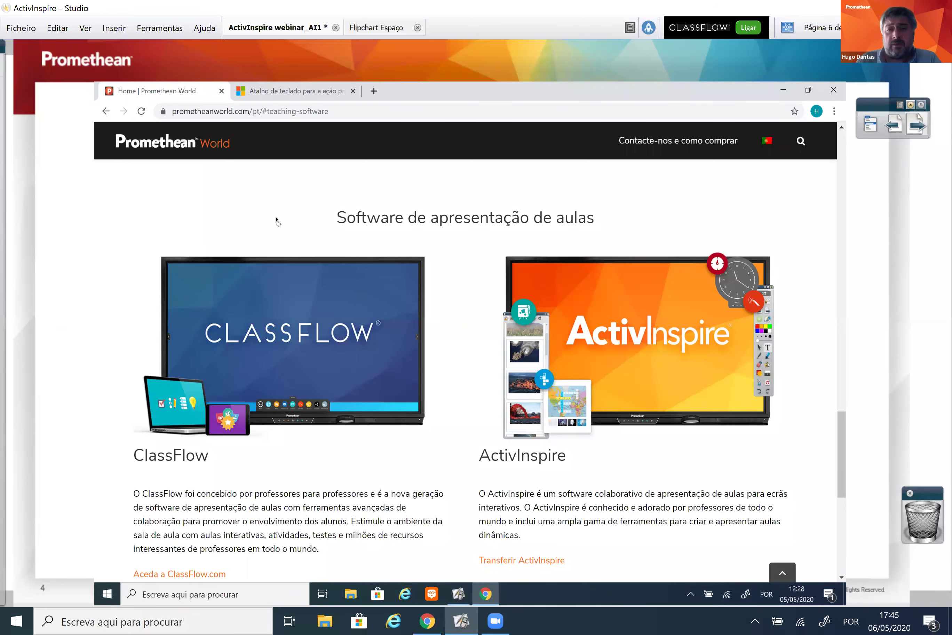
{"action": "key", "text": "Page_Down"}
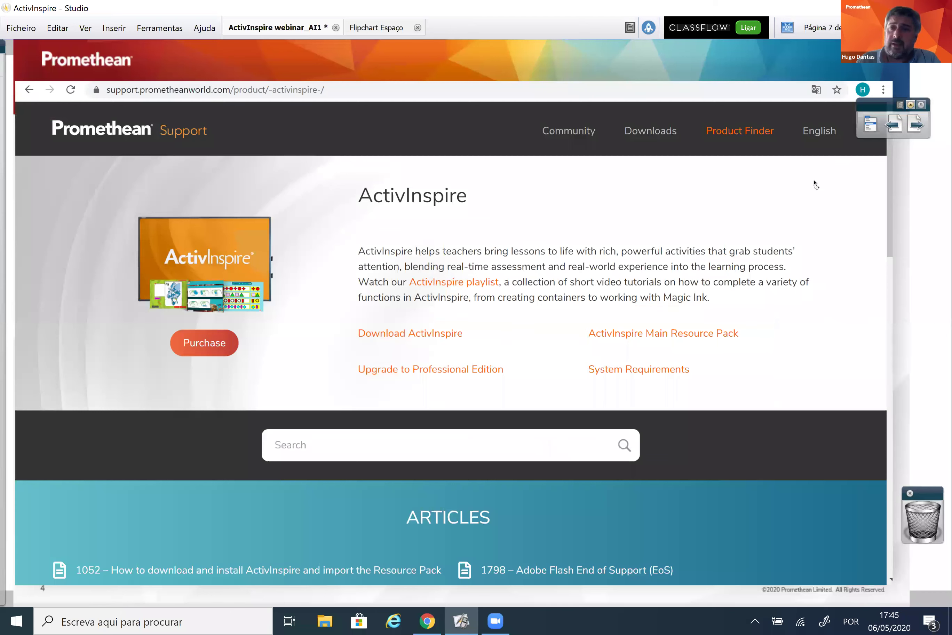
{"action": "left_click", "coordinate": [916, 123]}
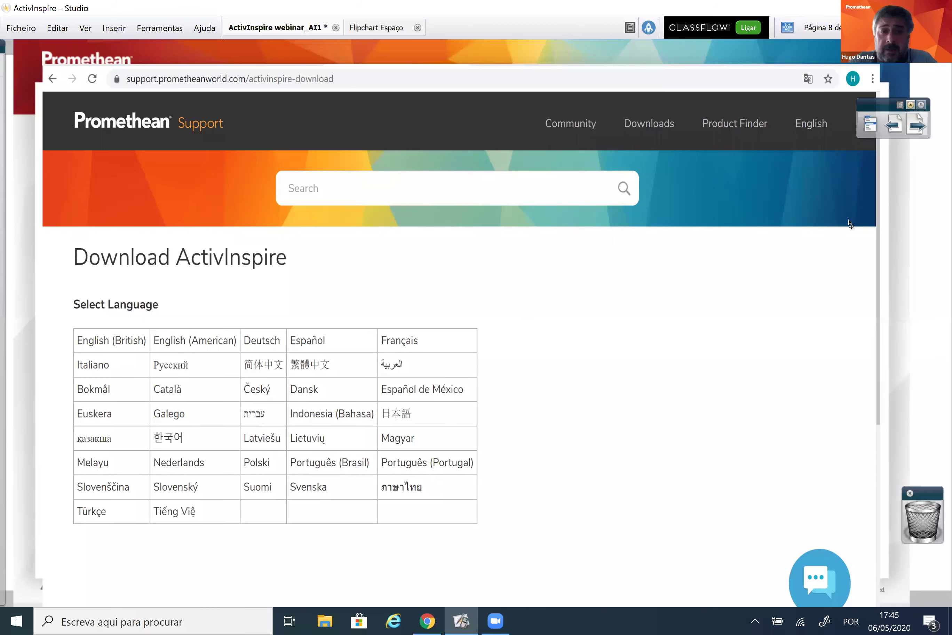
{"action": "key", "text": "Page_Down"}
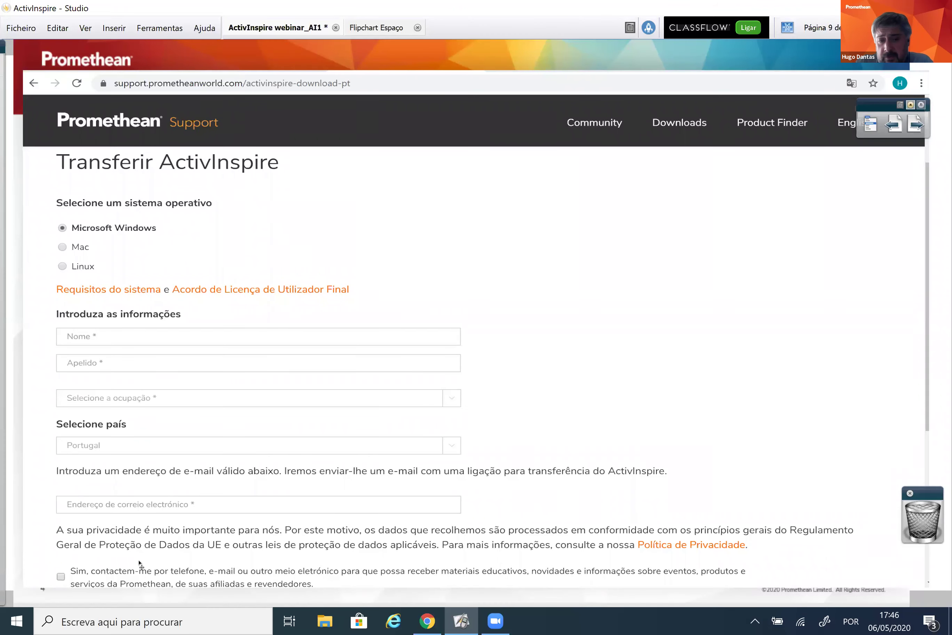
{"action": "left_click", "coordinate": [917, 123]}
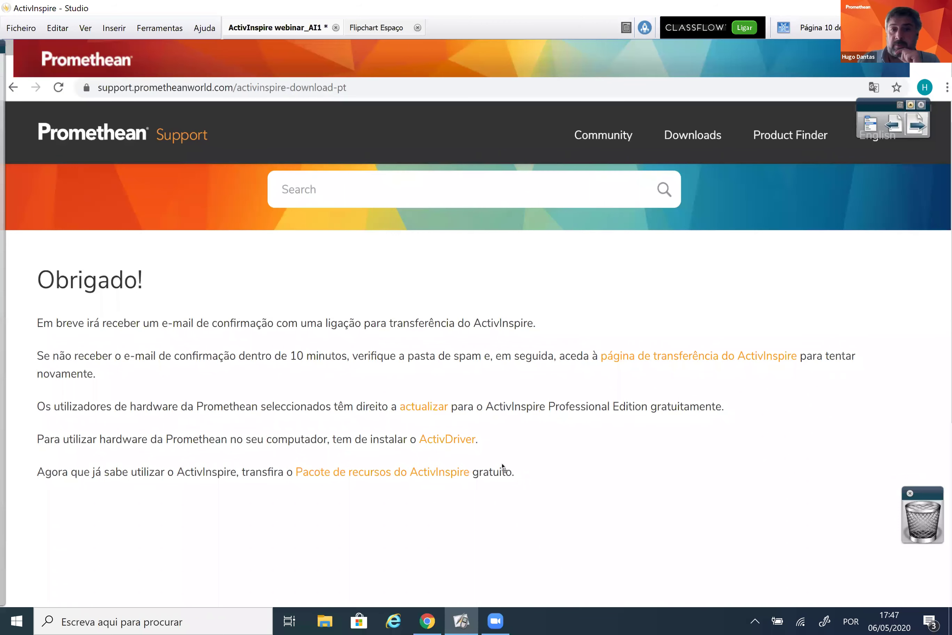
{"action": "key", "text": "Page_Down"}
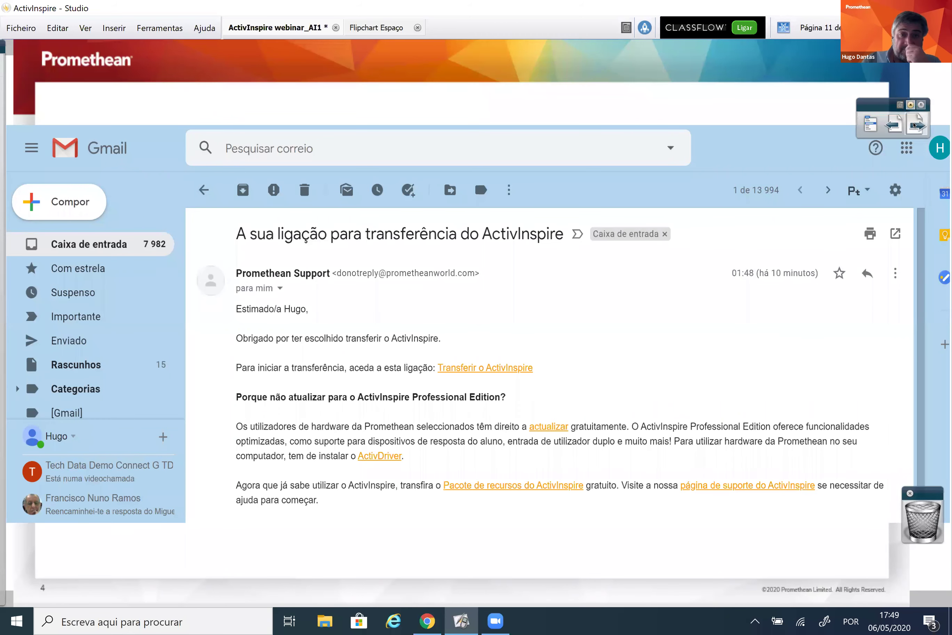
Present the ActivDriver page, revisiting the download e-mail page once, and advance the flipchart to the Windows system information page.
{"action": "left_click", "coordinate": [915, 125]}
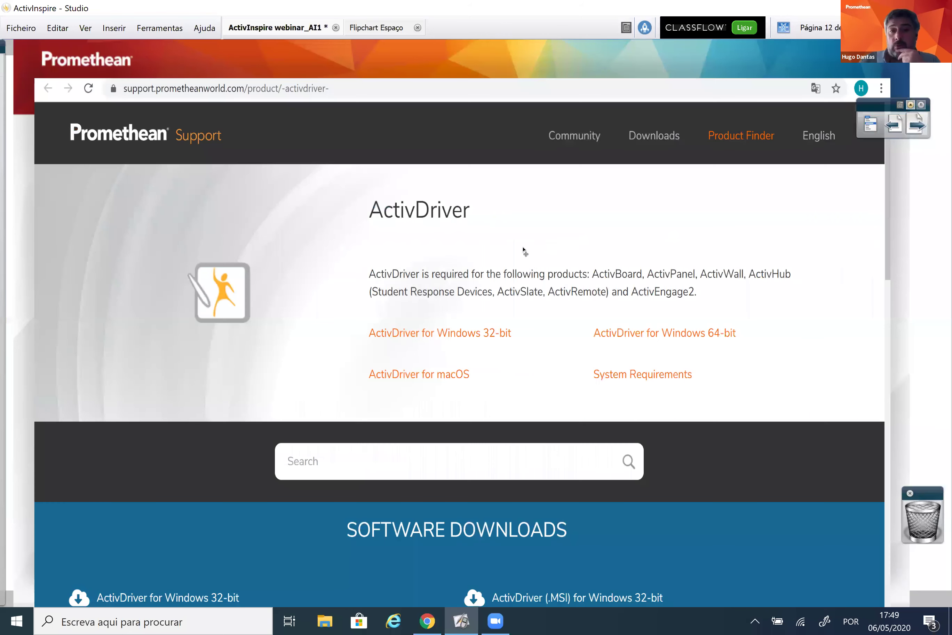
{"action": "left_click", "coordinate": [893, 124]}
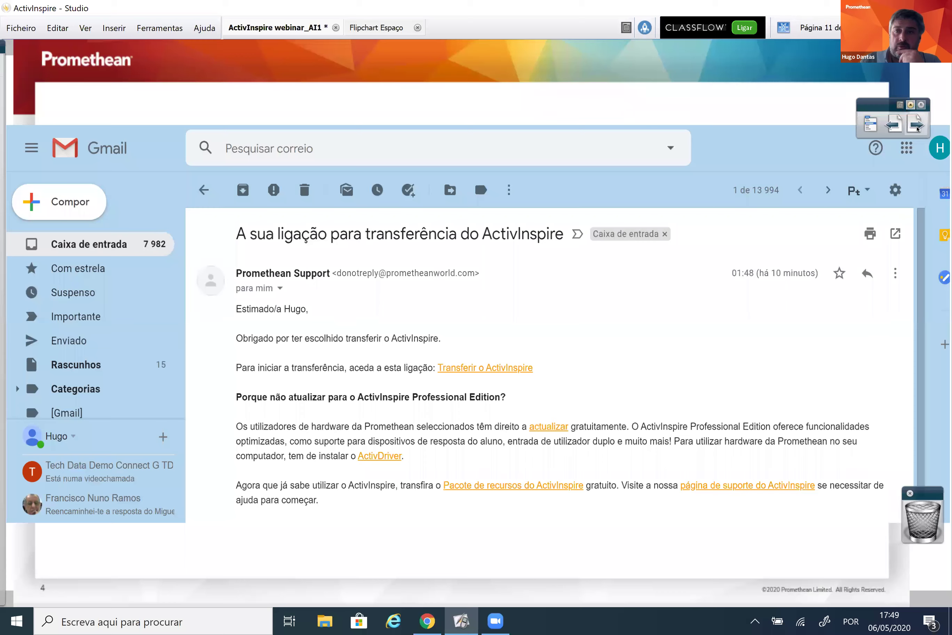
{"action": "left_click", "coordinate": [916, 124]}
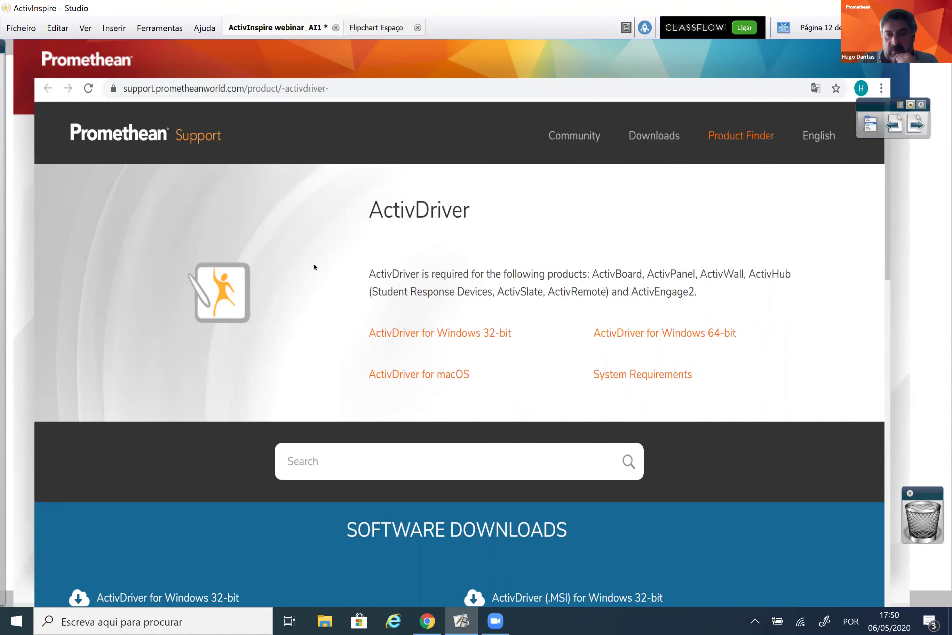
{"action": "key", "text": "Page_Down"}
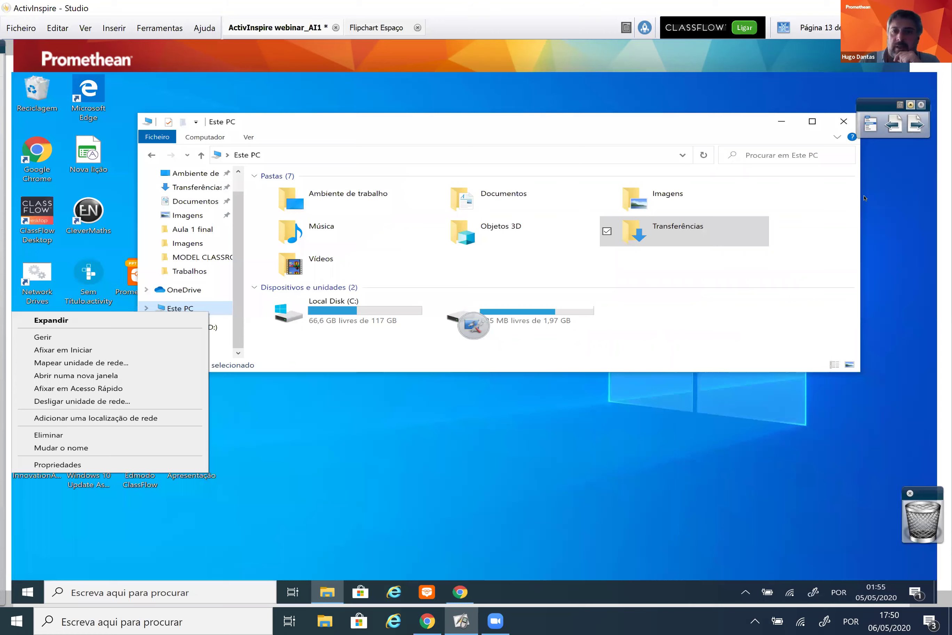
{"action": "key", "text": "Page_Down"}
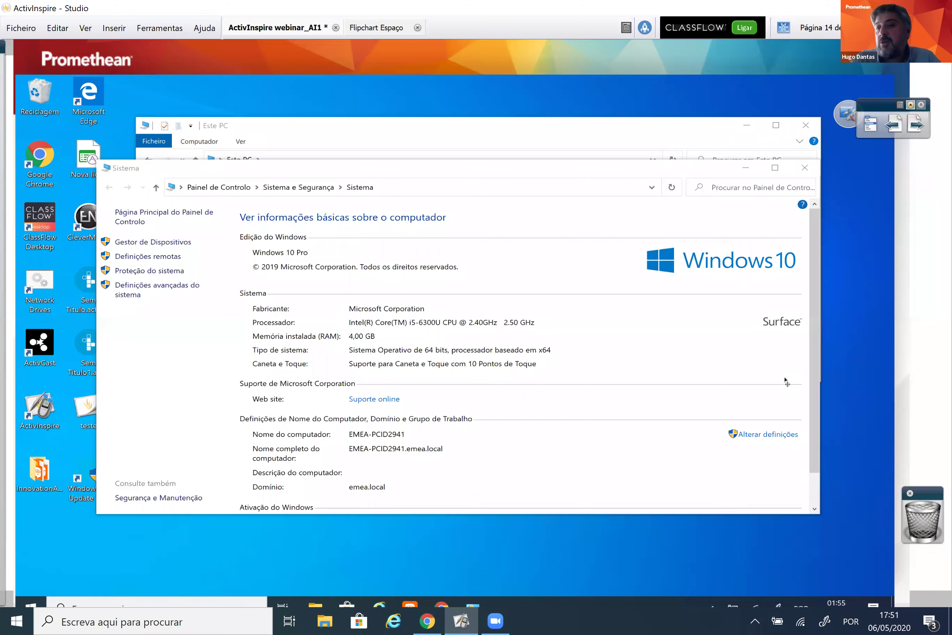
Advance the flipchart past the activation code page to the license agreement page, and check the About ActivInspire license details.
{"action": "left_click", "coordinate": [917, 126]}
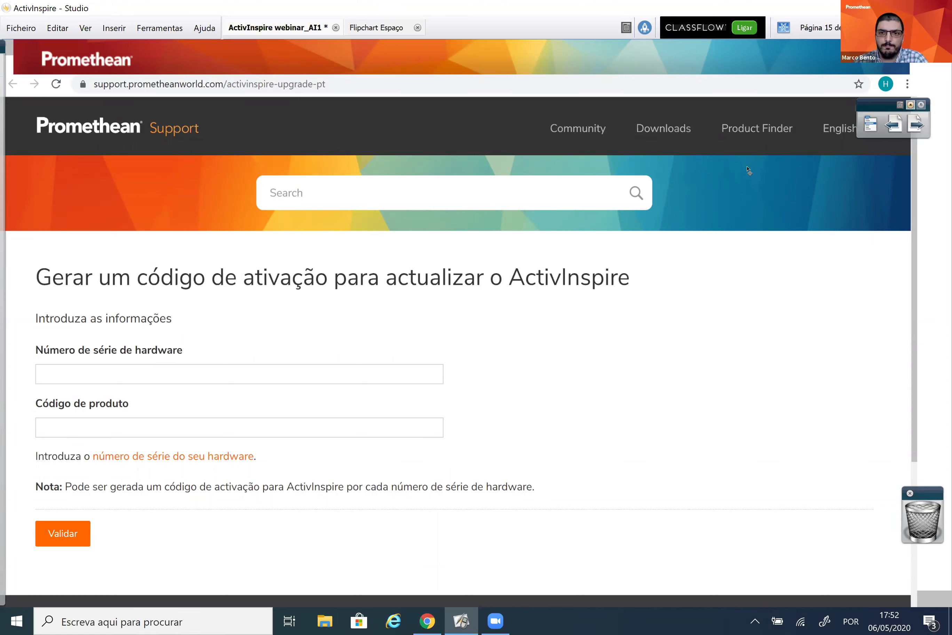
{"action": "left_click", "coordinate": [917, 125]}
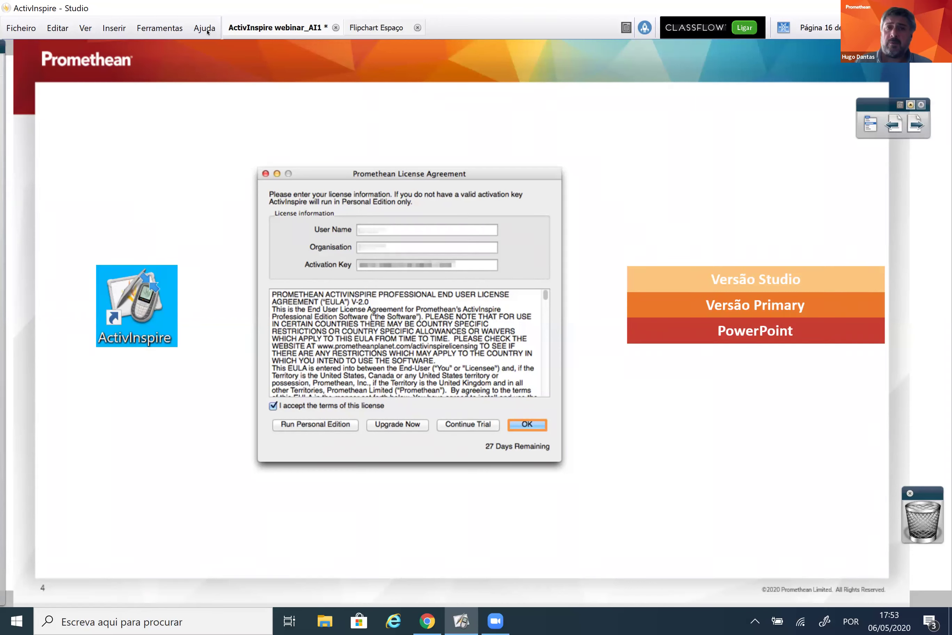
{"action": "key", "text": "alt+a"}
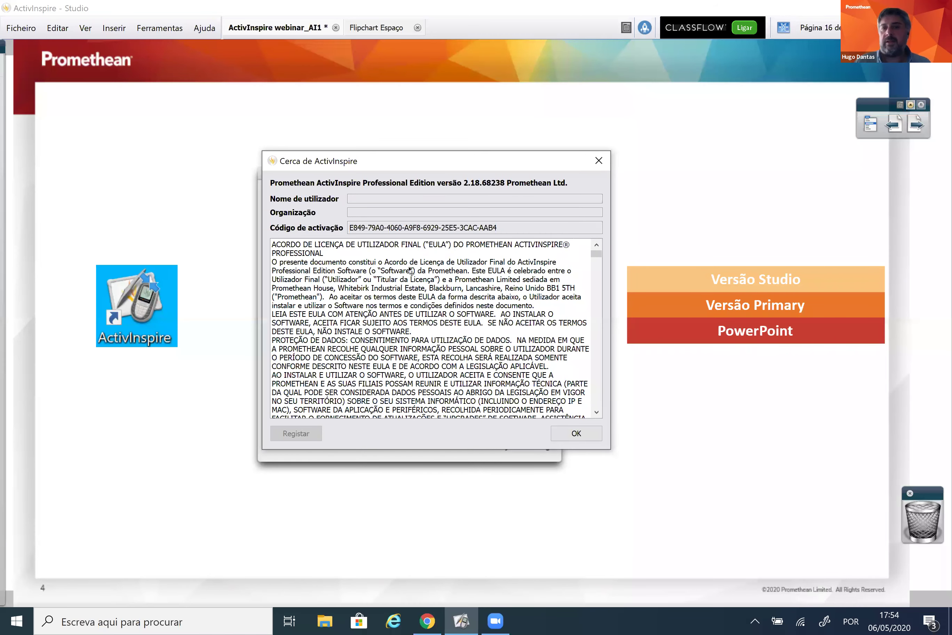
{"action": "key", "text": "Escape"}
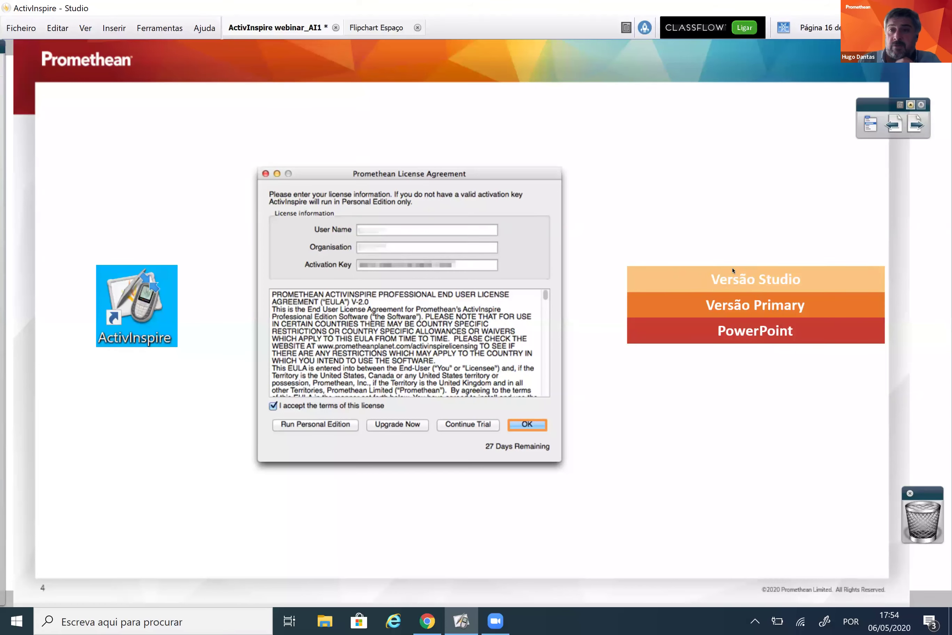
Expand the main toolbox and move it higher over the flipchart, with the Page Browser open.
{"action": "left_click", "coordinate": [911, 105]}
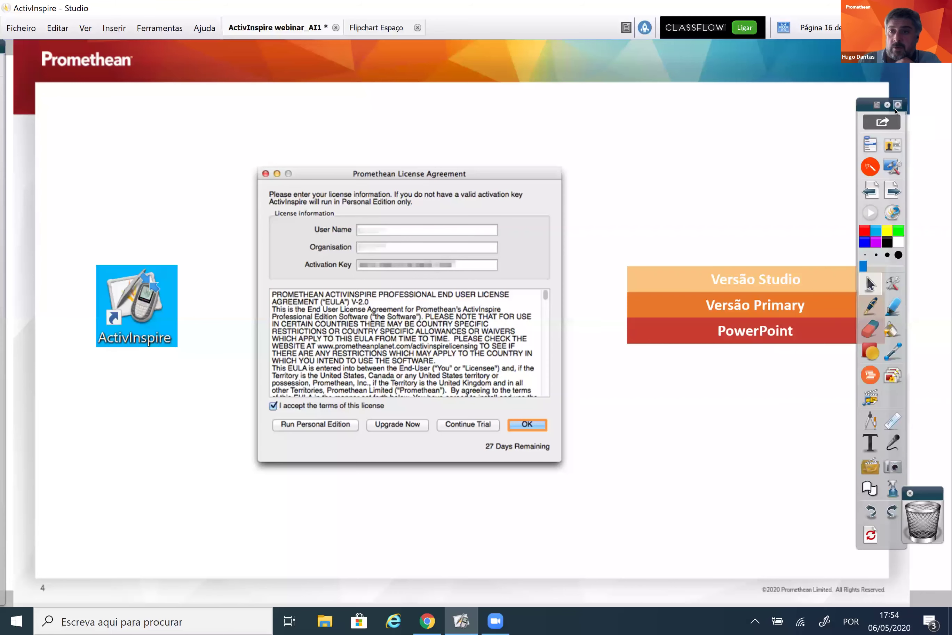
{"action": "left_click_drag", "start_coordinate": [866, 105], "coordinate": [861, 55]}
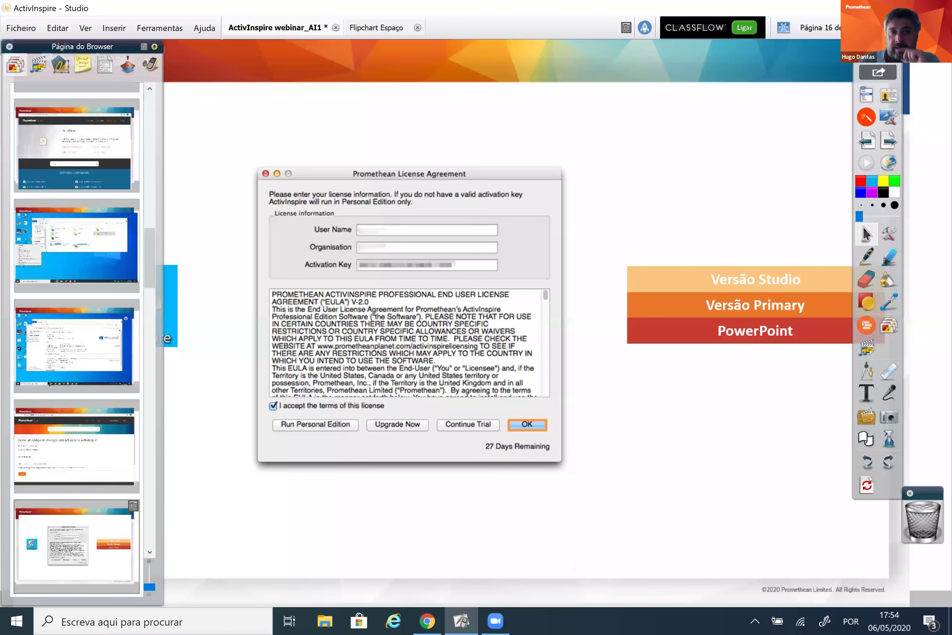
Pin the Page Browser beside the flipchart, and advance the flipchart past the downloads folder page to the resource pack import page.
{"action": "left_click", "coordinate": [154, 47]}
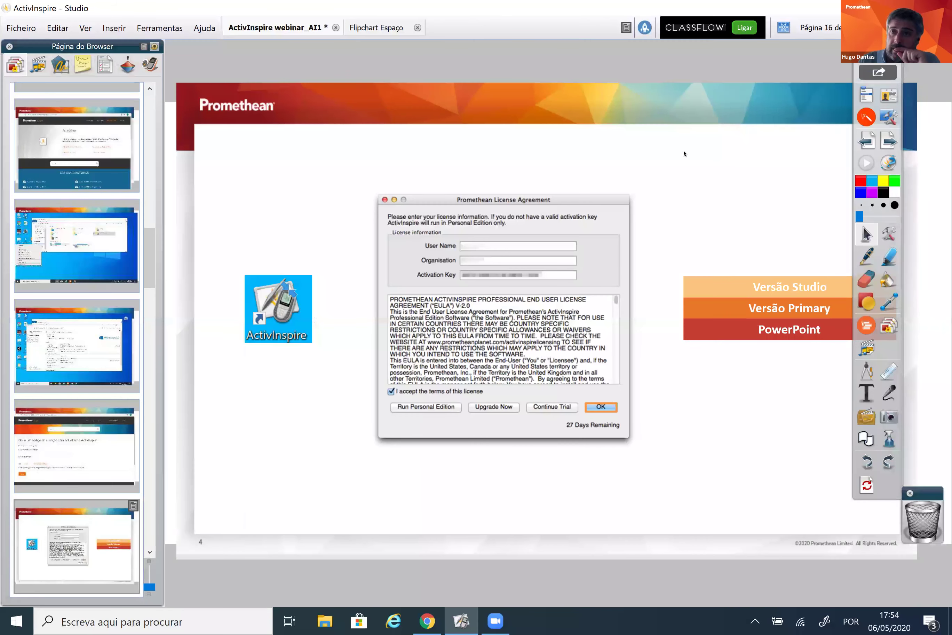
{"action": "mouse_move", "coordinate": [427, 620]}
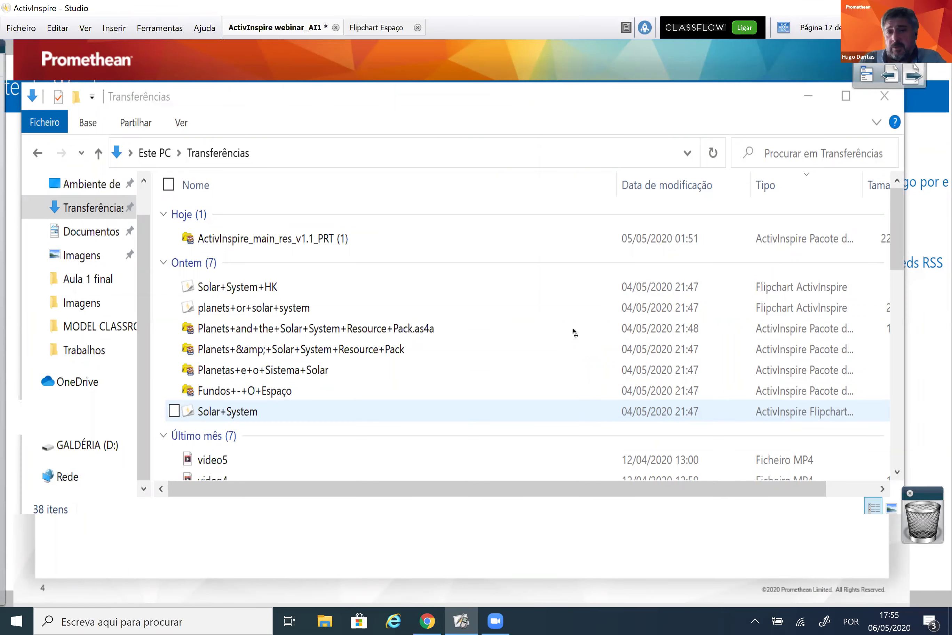
{"action": "key", "text": "Page_Down"}
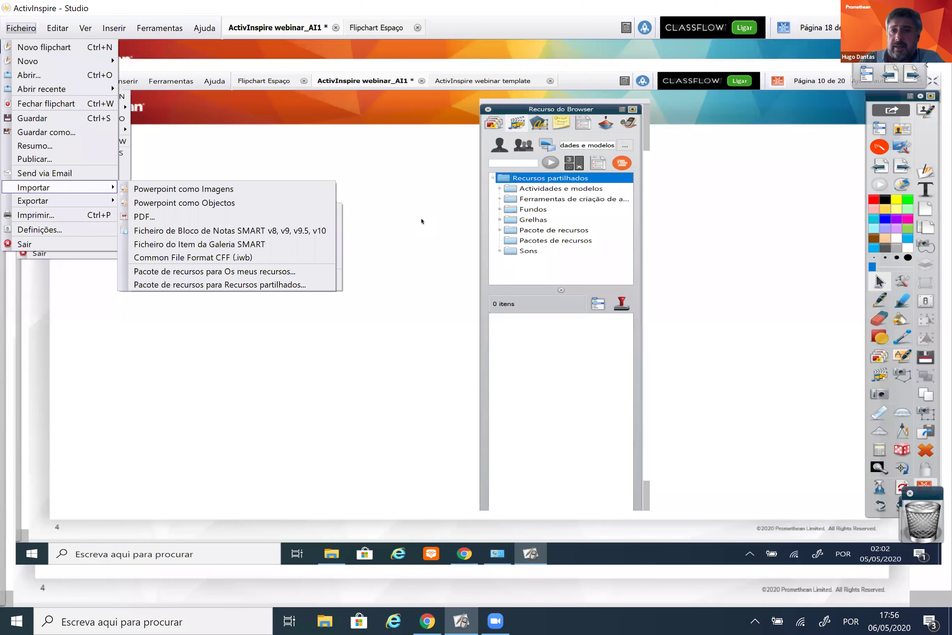
{"action": "left_click", "coordinate": [416, 237]}
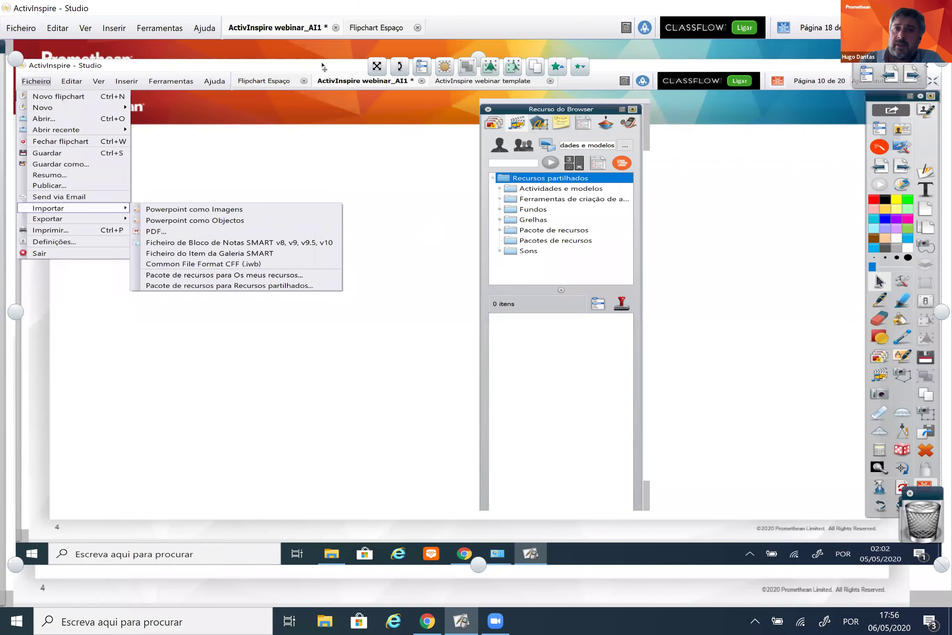
{"action": "left_click", "coordinate": [2, 122]}
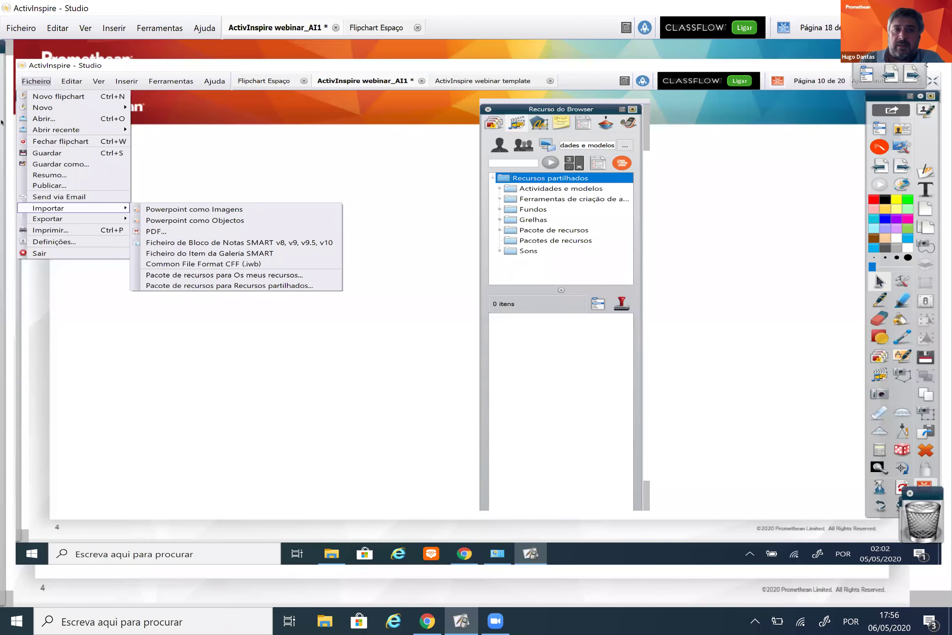
Pin the Resource Browser and browse the shared resources under tópicos, viewing the Geografia subfolders and the contents of Ambientes.
{"action": "mouse_move", "coordinate": [1, 122]}
{"action": "left_click", "coordinate": [154, 47]}
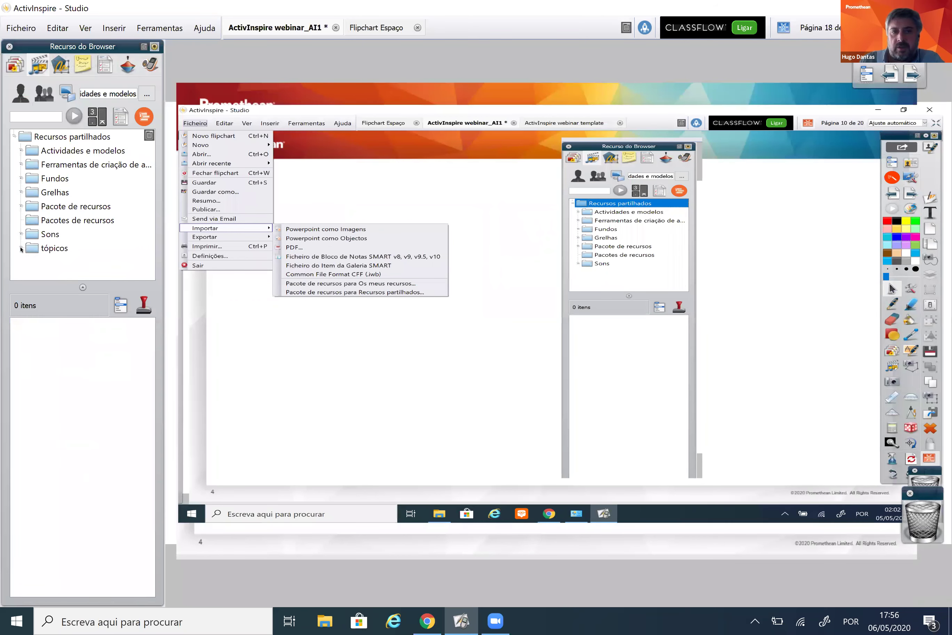
{"action": "left_click_drag", "start_coordinate": [148, 157], "coordinate": [147, 177]}
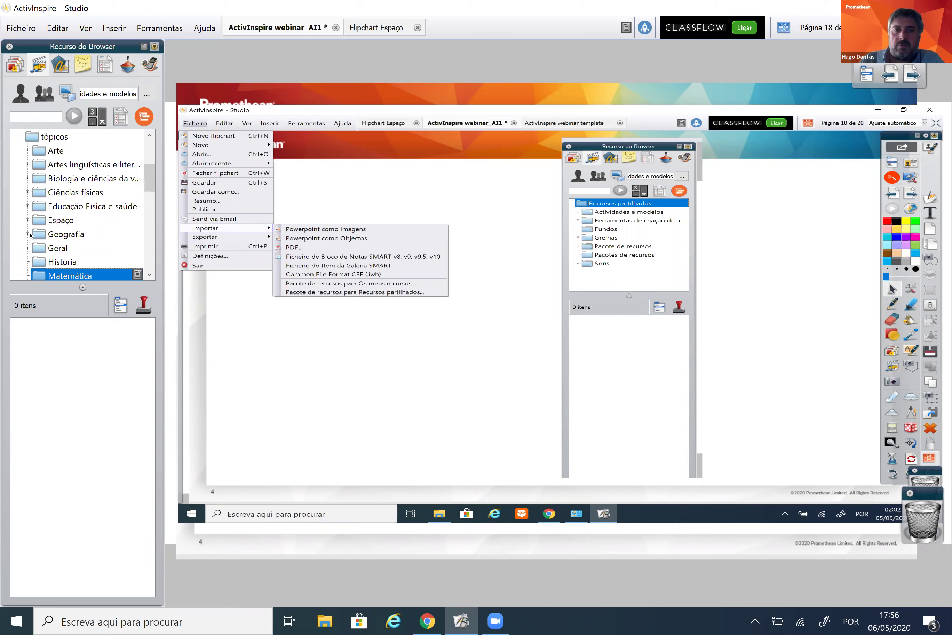
{"action": "left_click", "coordinate": [28, 233]}
{"action": "scroll", "coordinate": [77, 172], "scroll_direction": "down", "scroll_amount": 3}
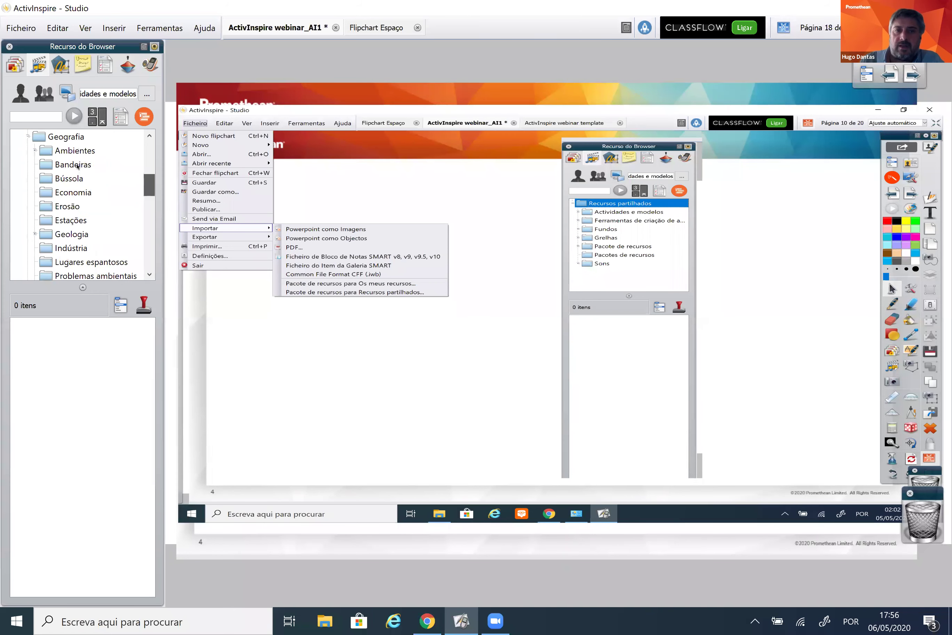
{"action": "left_click", "coordinate": [76, 152]}
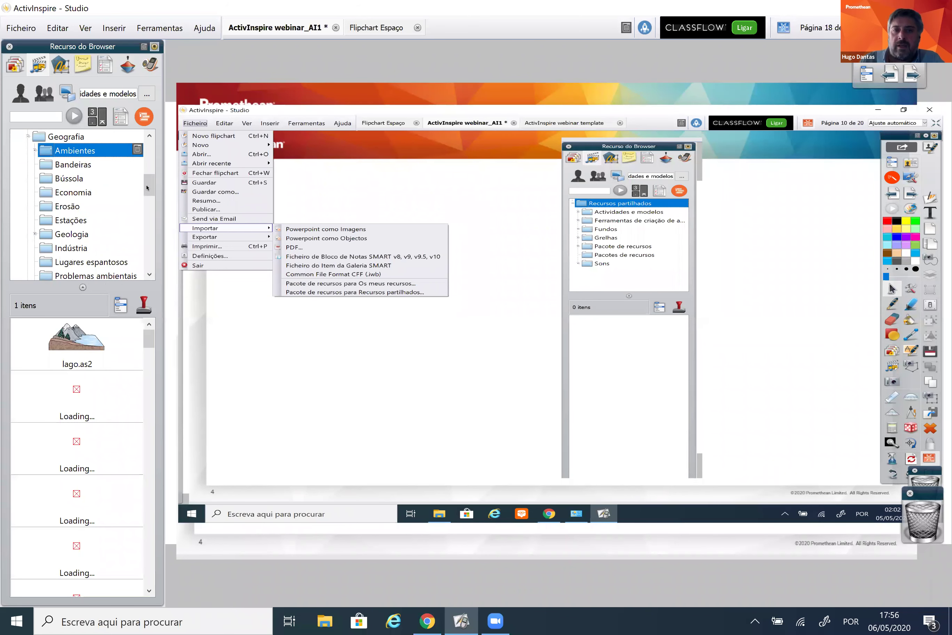
{"action": "left_click_drag", "start_coordinate": [147, 190], "coordinate": [147, 191]}
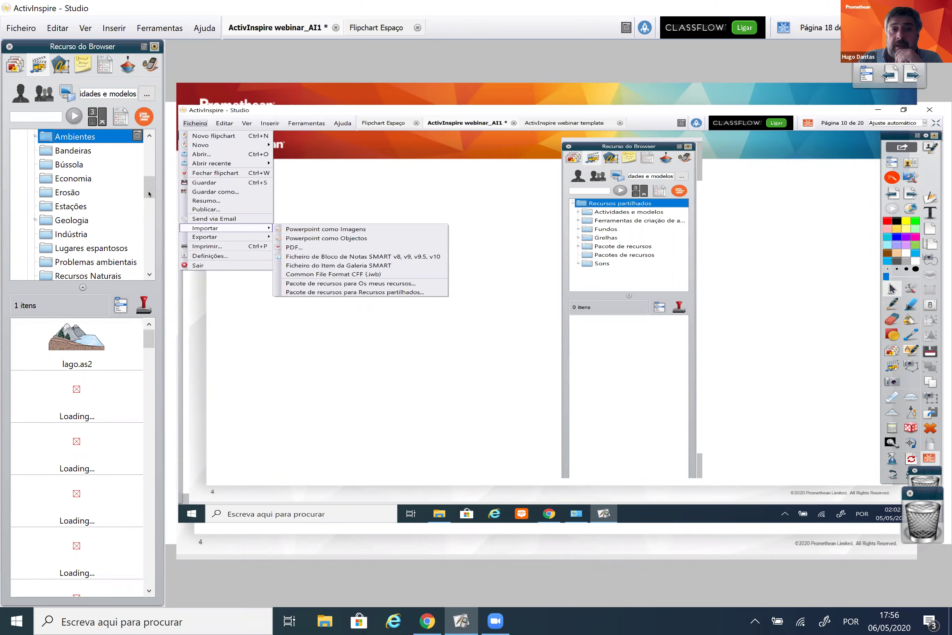
{"action": "left_click_drag", "start_coordinate": [149, 194], "coordinate": [150, 199]}
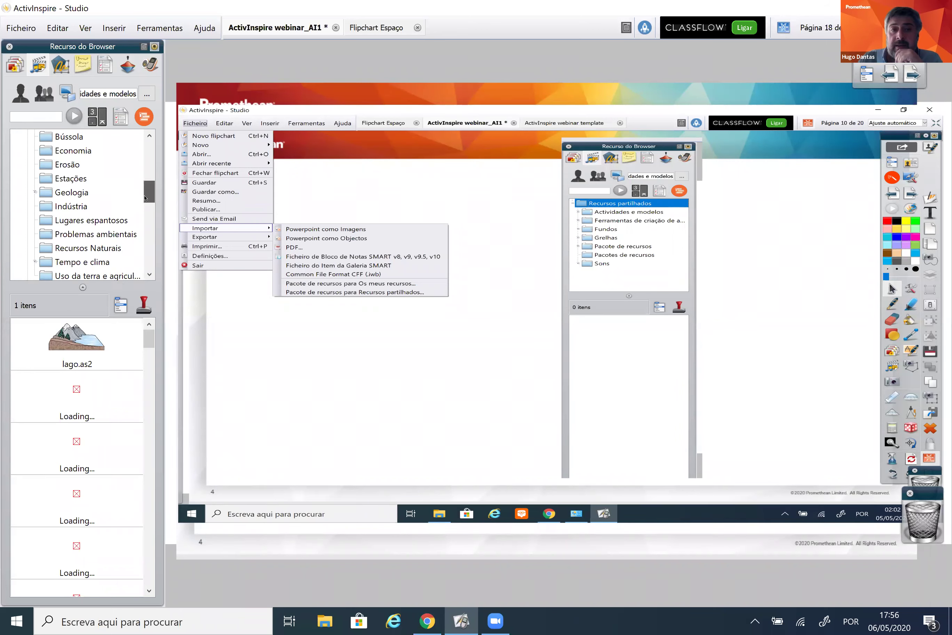
{"action": "left_click", "coordinate": [35, 192]}
{"action": "scroll", "coordinate": [148, 200], "scroll_direction": "down", "scroll_amount": 3}
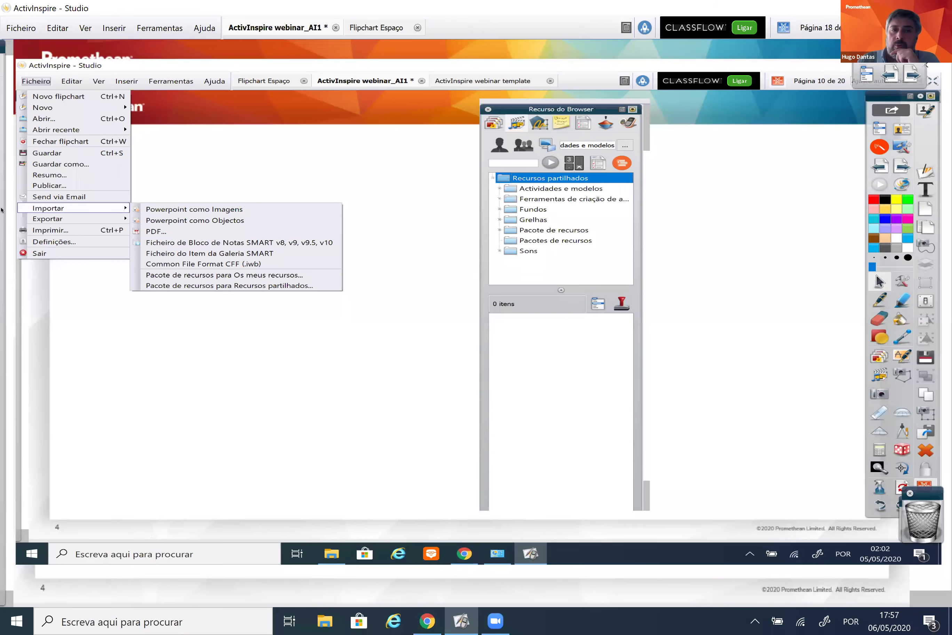
Collapse the tópicos folder in the Resource Browser, and try the browser as a floating window over the flipchart before docking it back.
{"action": "mouse_move", "coordinate": [1, 209]}
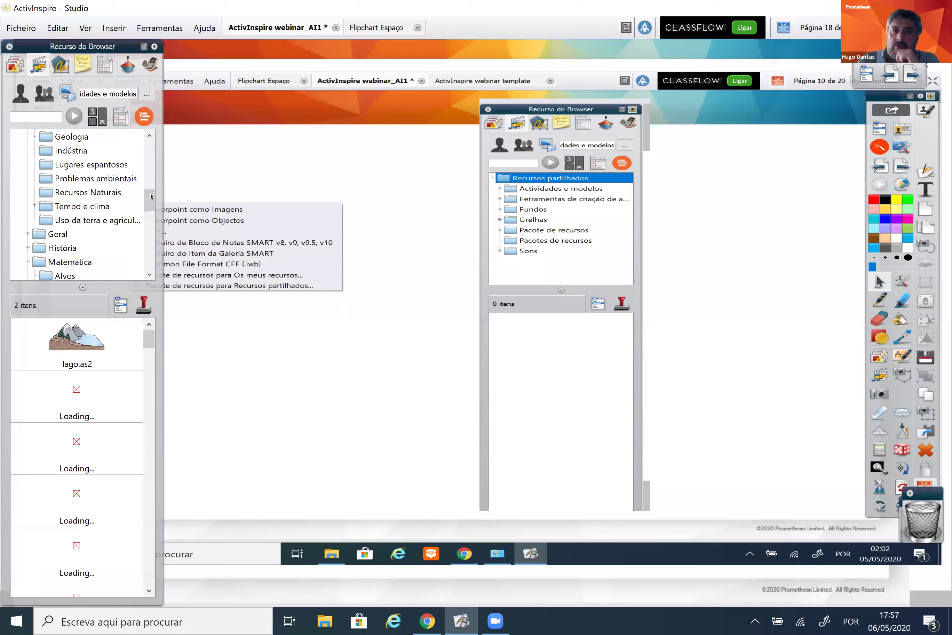
{"action": "left_click_drag", "start_coordinate": [150, 201], "coordinate": [149, 150]}
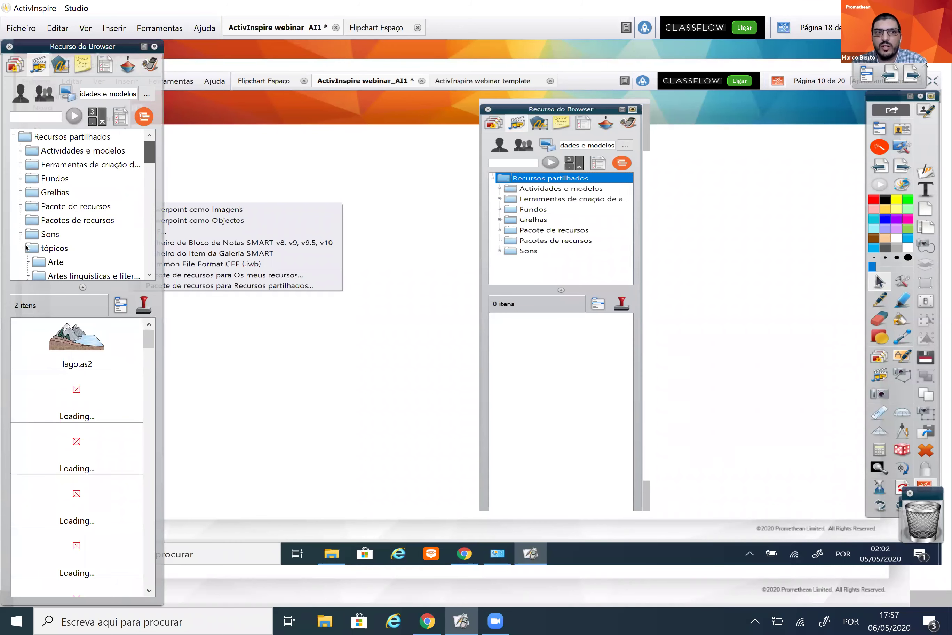
{"action": "left_click", "coordinate": [20, 249]}
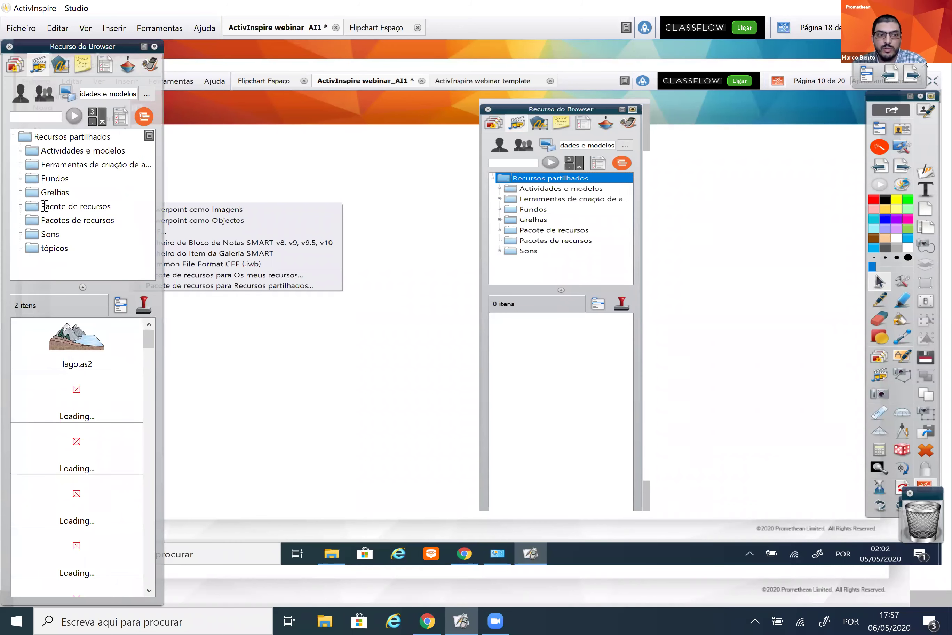
{"action": "left_click_drag", "start_coordinate": [326, 38], "coordinate": [325, 150]}
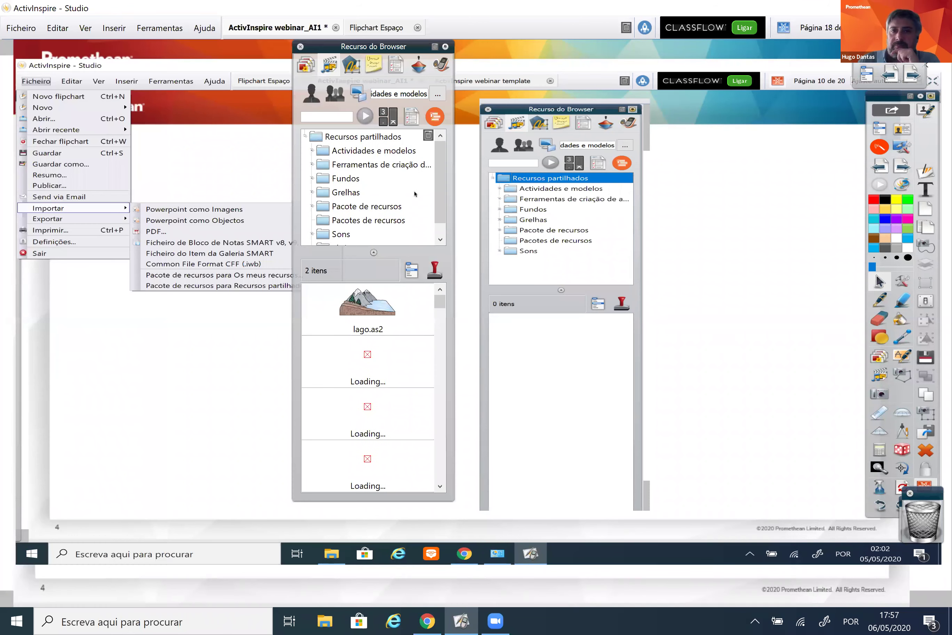
{"action": "left_click_drag", "start_coordinate": [442, 187], "coordinate": [442, 198]}
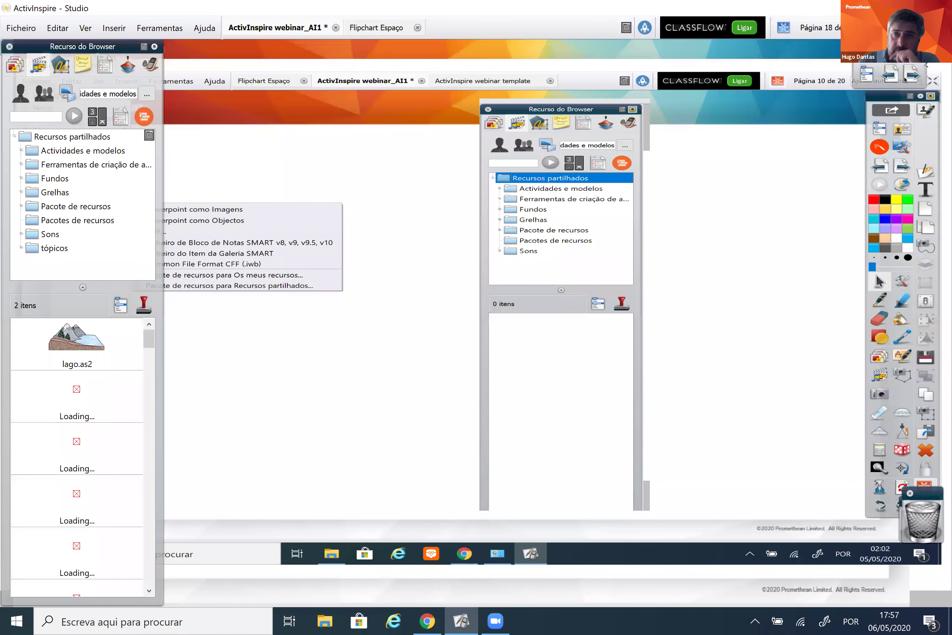
Unpin the Resource Browser and advance the flipchart past Interface e customização to the Conhecer Interface e Ferramentas page, revisiting the blank Studio page once.
{"action": "left_click", "coordinate": [909, 78]}
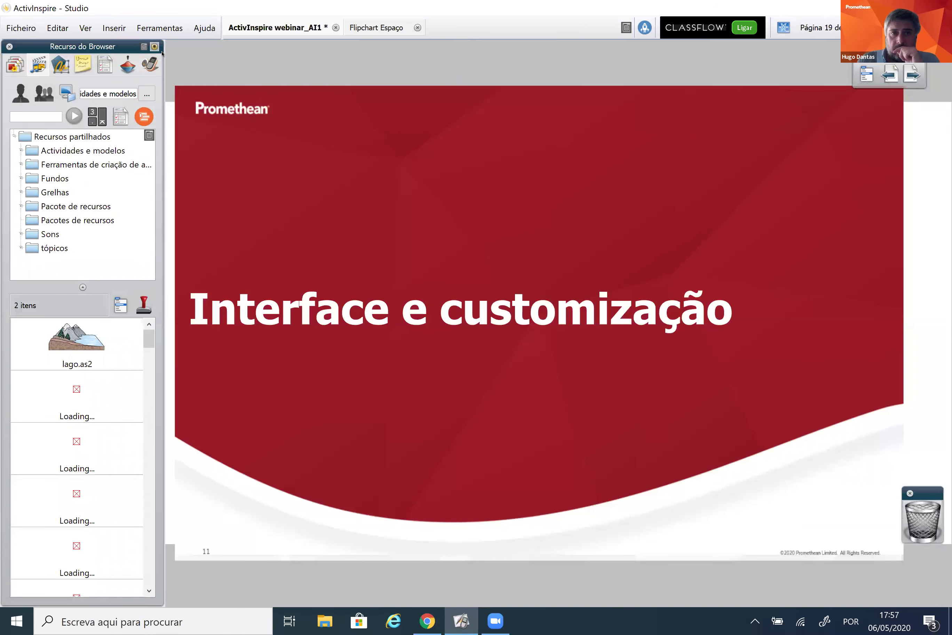
{"action": "left_click", "coordinate": [155, 47]}
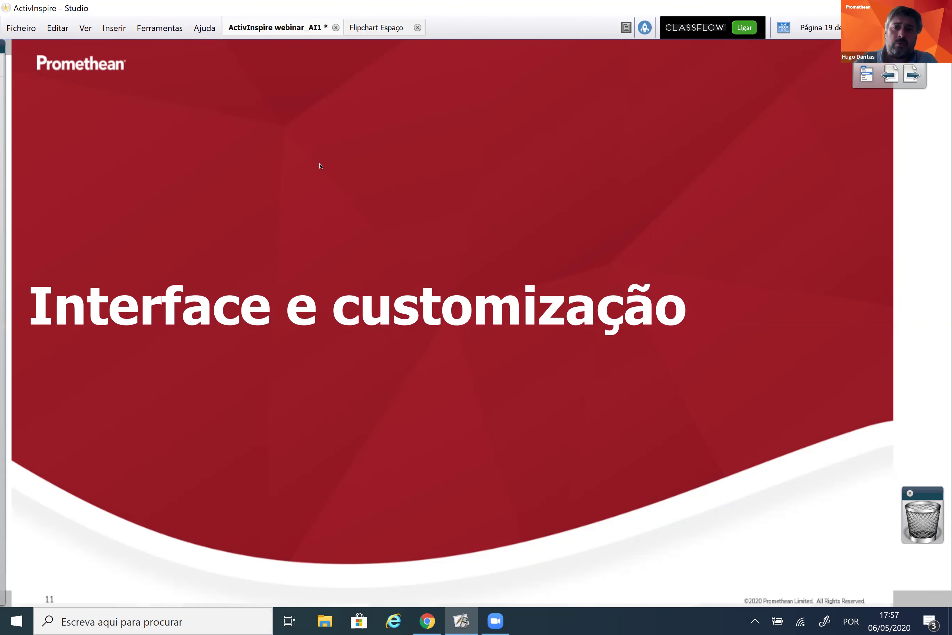
{"action": "left_click", "coordinate": [912, 76]}
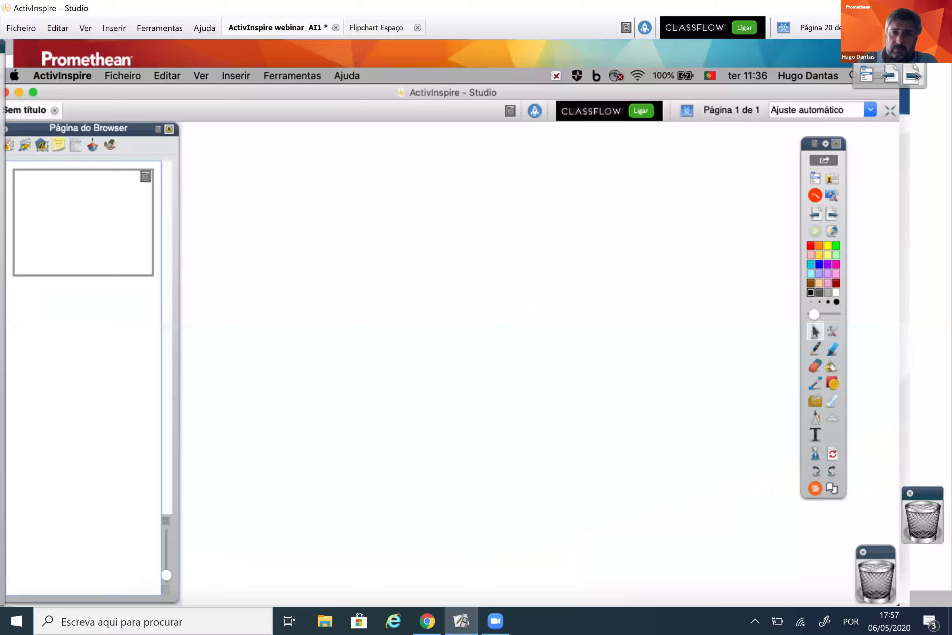
{"action": "key", "text": "Page_Down"}
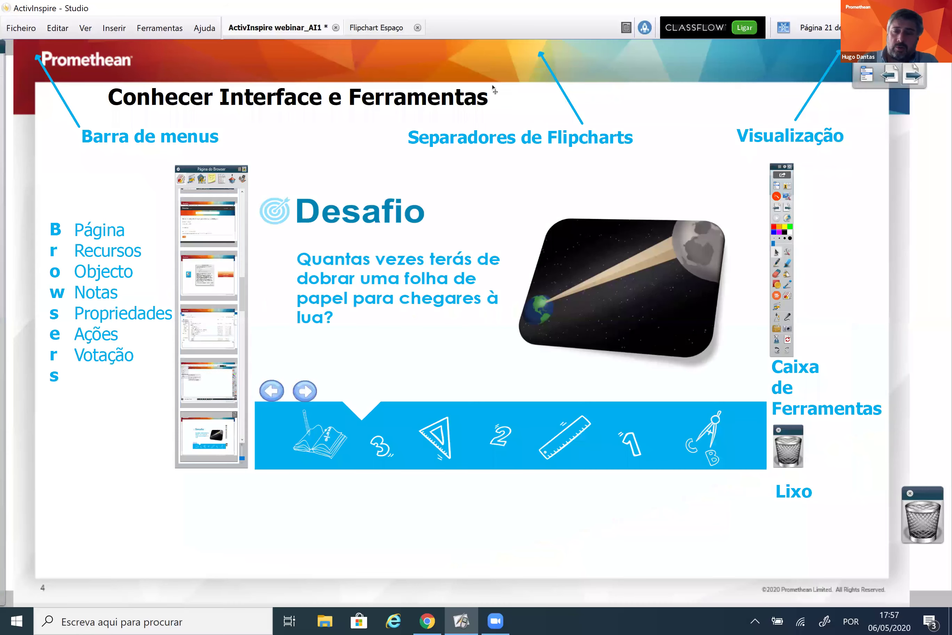
{"action": "key", "text": "Page_Up"}
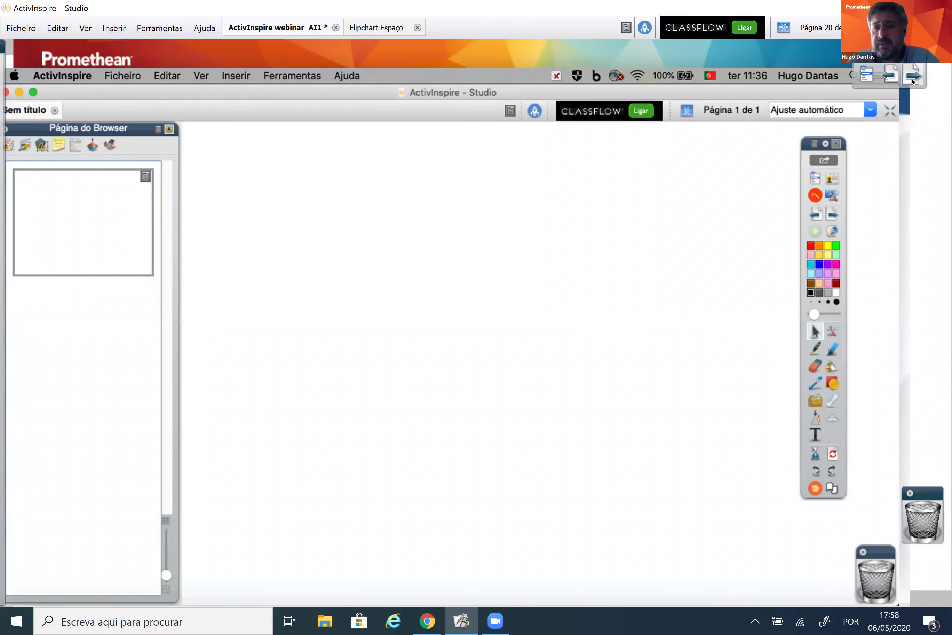
{"action": "left_click", "coordinate": [912, 76]}
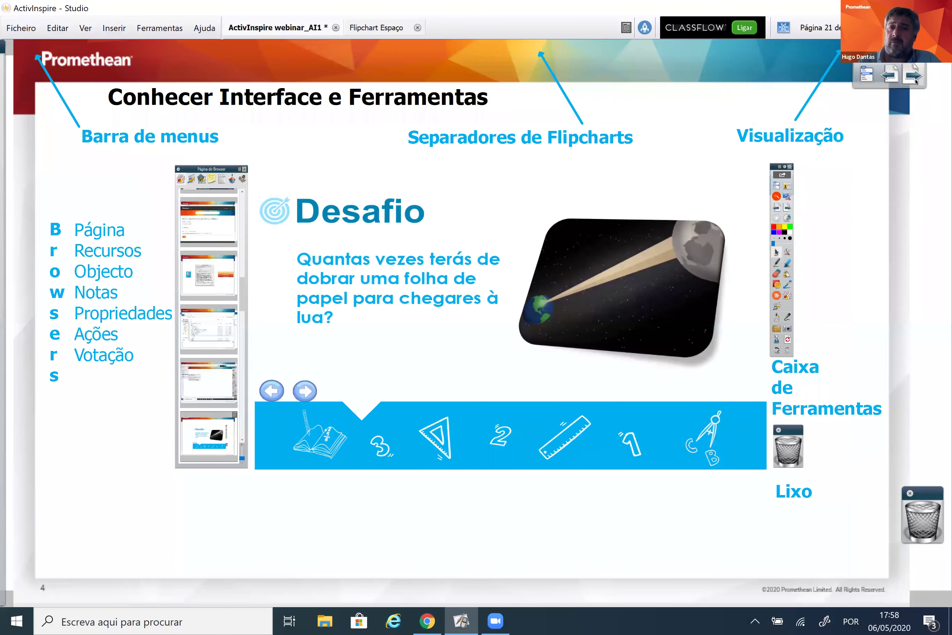
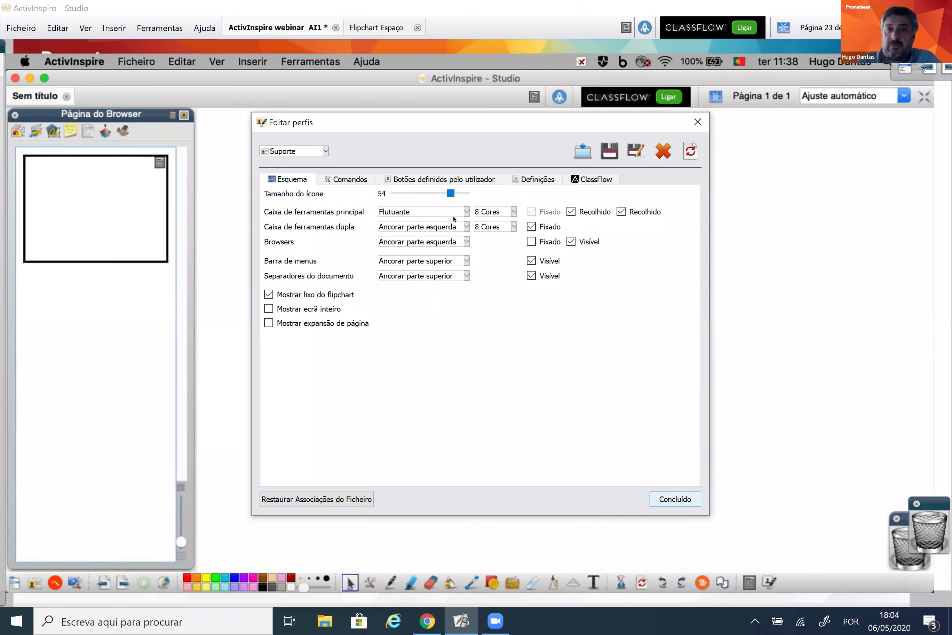
Check the main toolbox docking options in the profile editor, and advance the flipchart to the Primary interface page with the floating toolbox moved lower.
{"action": "left_click", "coordinate": [466, 212]}
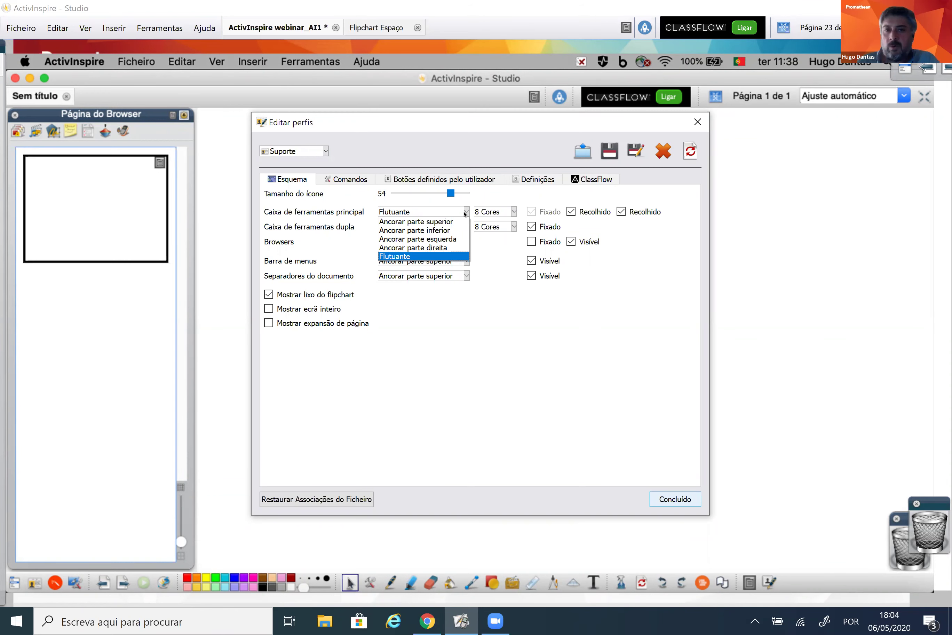
{"action": "left_click", "coordinate": [676, 508]}
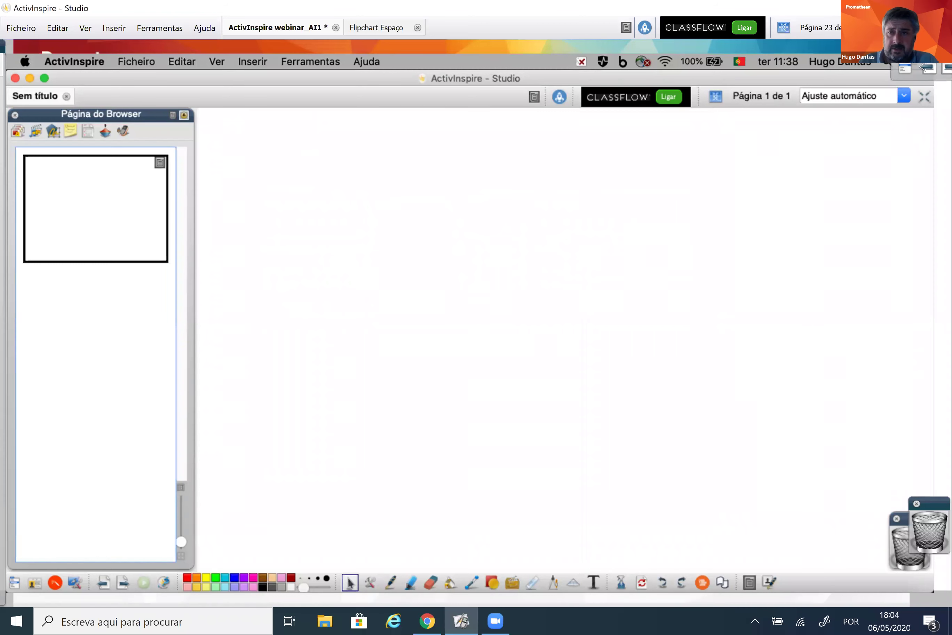
{"action": "left_click_drag", "start_coordinate": [918, 47], "coordinate": [895, 104]}
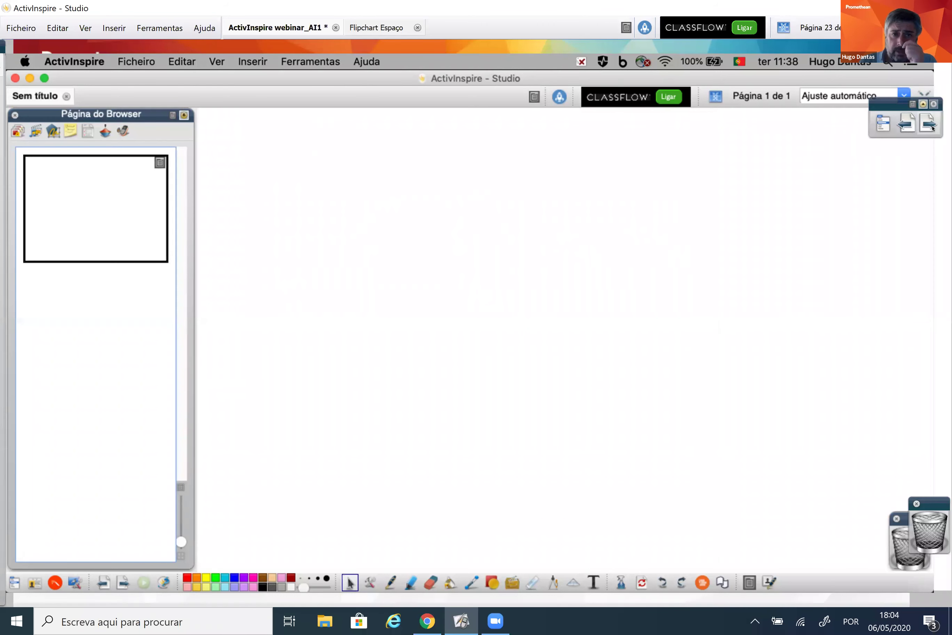
{"action": "left_click", "coordinate": [930, 125]}
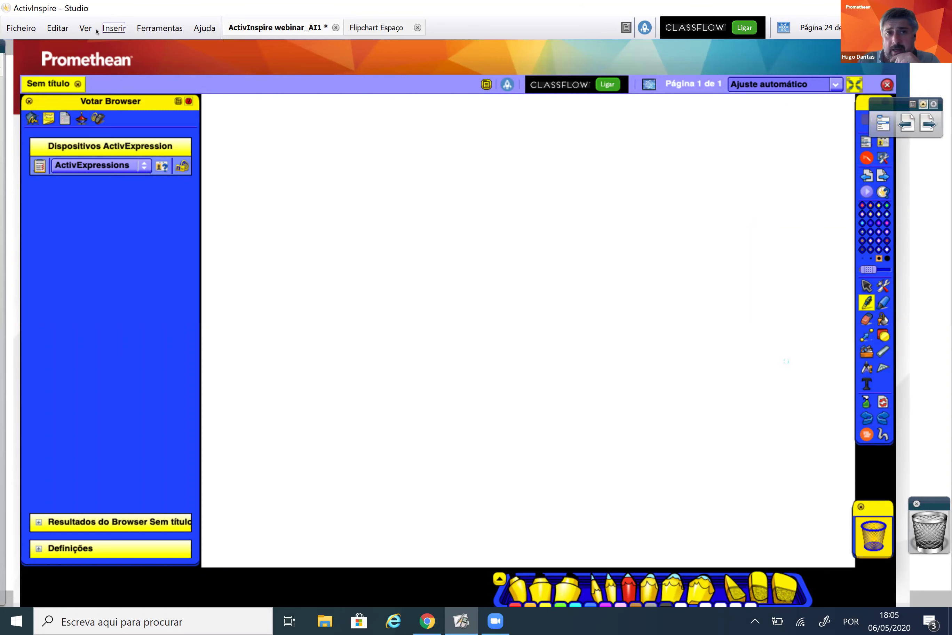
Show the command for switching to the Primary look and functionality, and dismiss its confirmation without switching.
{"action": "left_click", "coordinate": [86, 28]}
{"action": "mouse_move", "coordinate": [114, 30]}
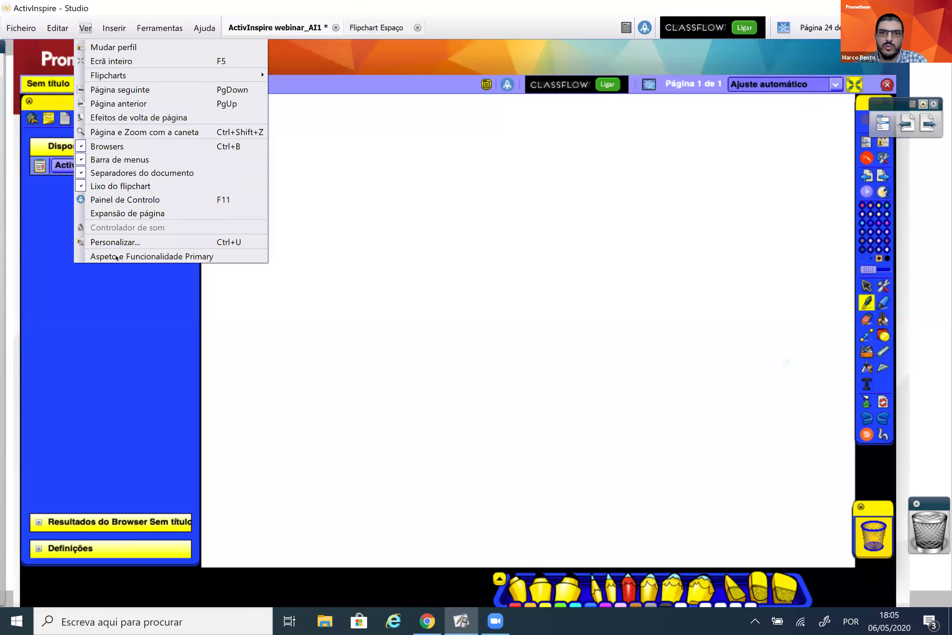
{"action": "left_click", "coordinate": [116, 256]}
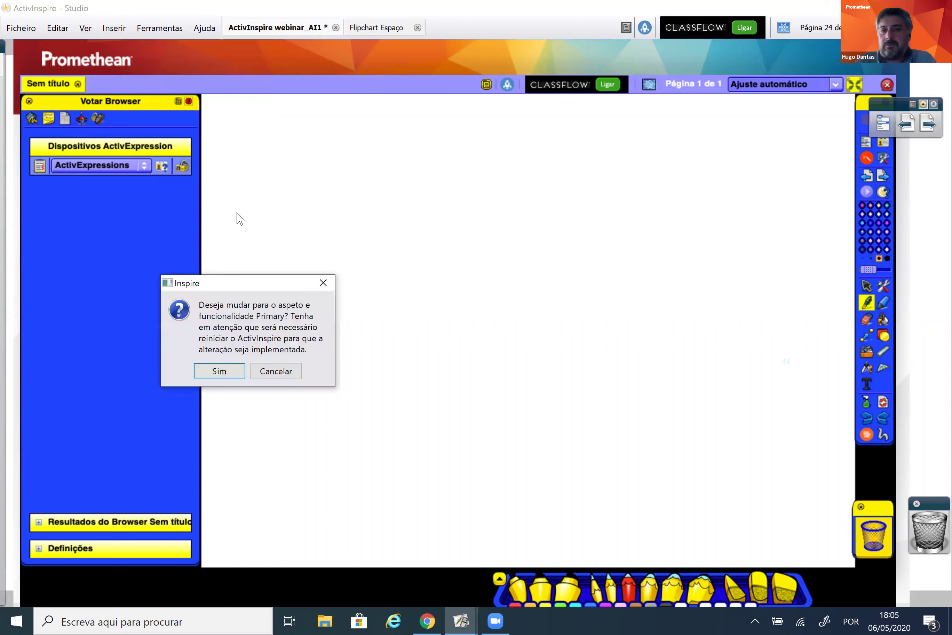
{"action": "left_click_drag", "start_coordinate": [222, 287], "coordinate": [240, 218]}
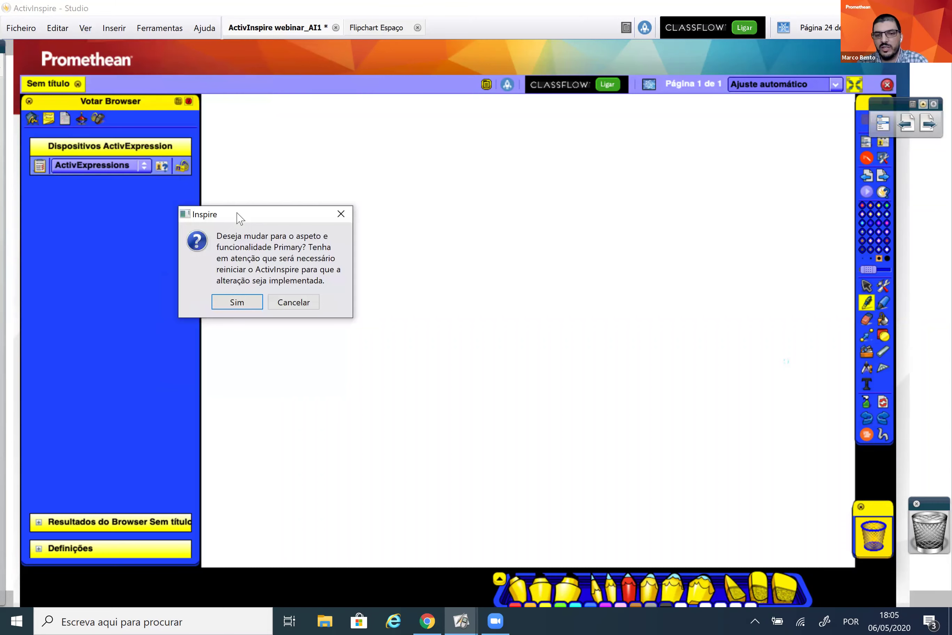
{"action": "left_click", "coordinate": [340, 213]}
Request the Aspeto e Funcionalidade Primary switch once more to demonstrate its confirmation, and cancel it.
{"action": "left_click", "coordinate": [86, 29]}
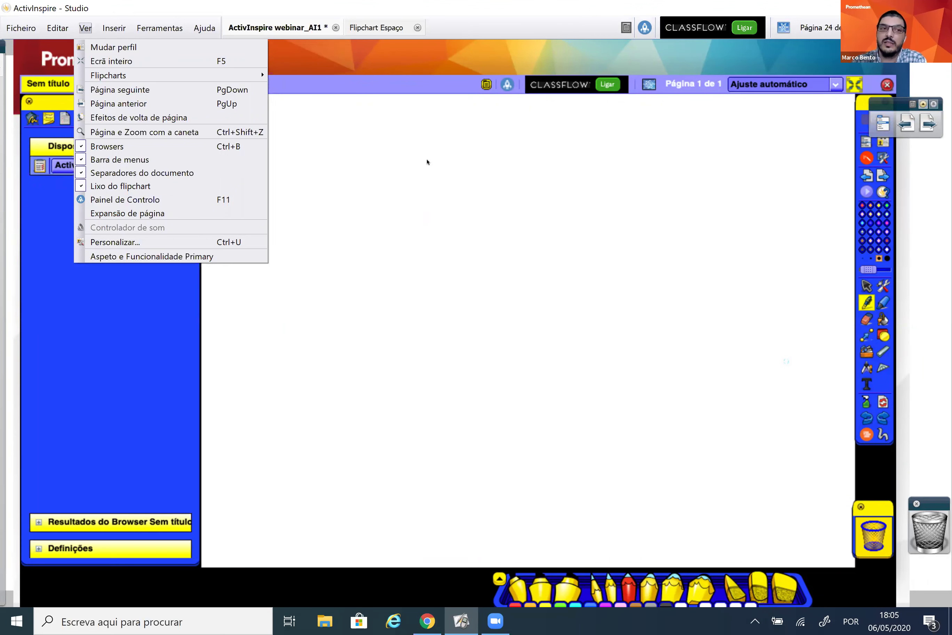
{"action": "left_click", "coordinate": [399, 263]}
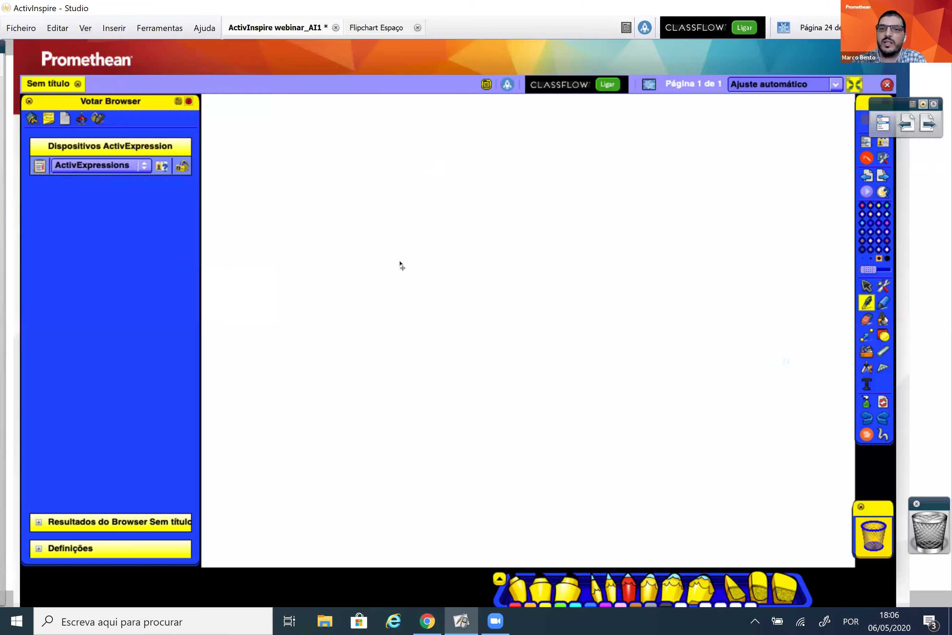
{"action": "left_click", "coordinate": [727, 90]}
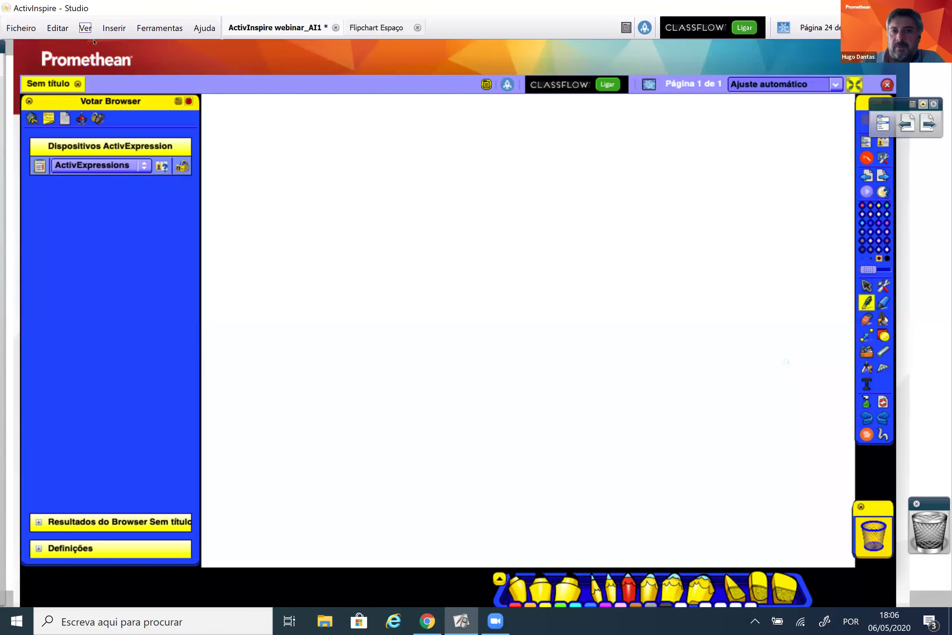
{"action": "left_click", "coordinate": [86, 28]}
{"action": "left_click", "coordinate": [126, 257]}
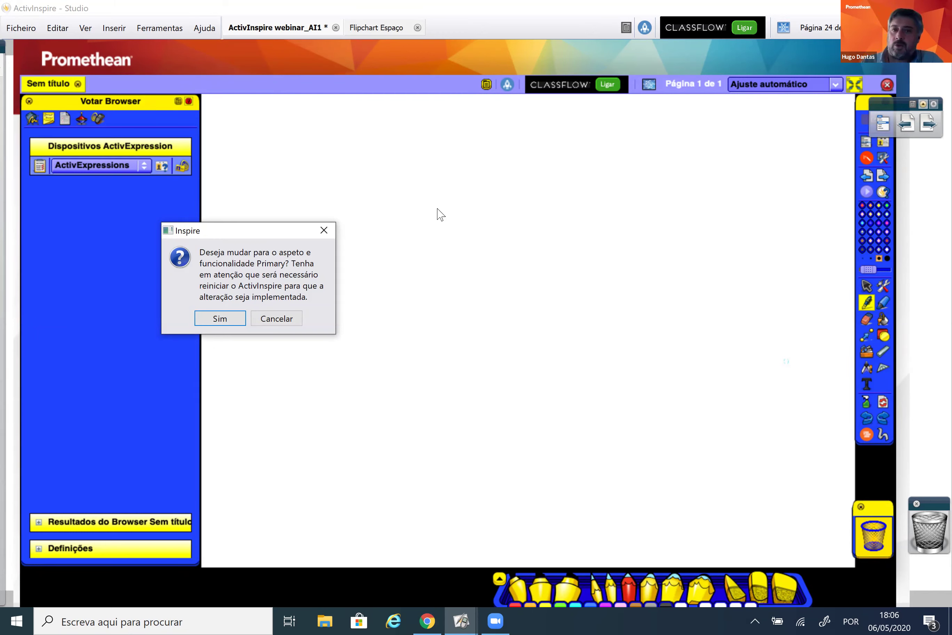
{"action": "left_click", "coordinate": [324, 231]}
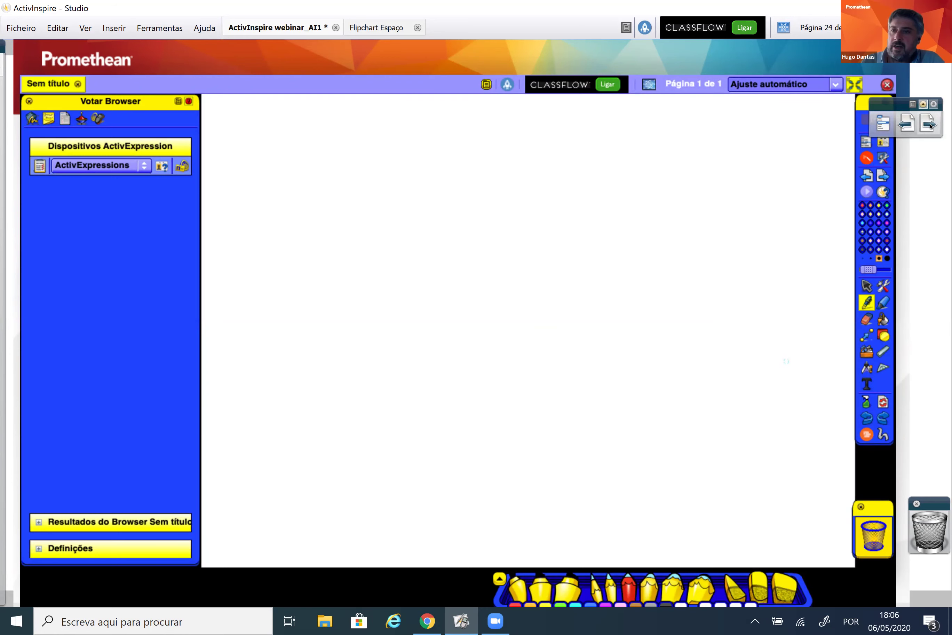
Advance the flipchart past the Primary interface pages and the Biblioteca de recursos title page.
{"action": "key", "text": "Page_Down"}
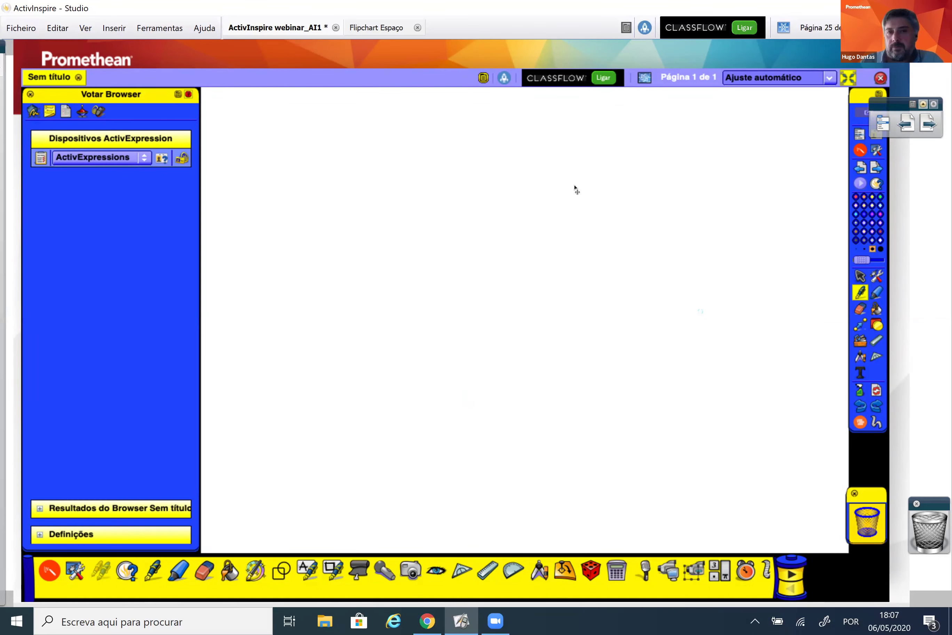
{"action": "left_click", "coordinate": [928, 123]}
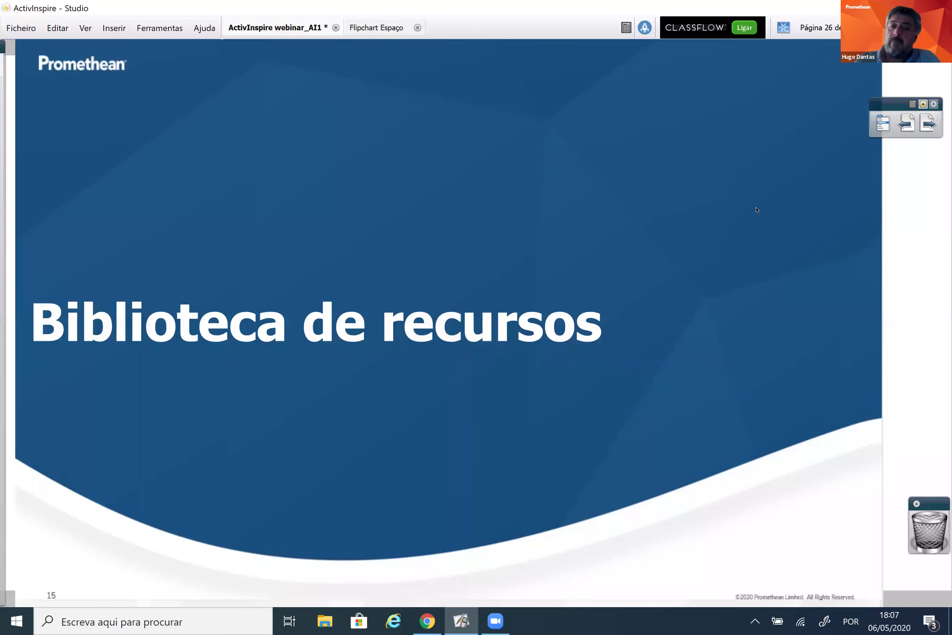
{"action": "left_click", "coordinate": [929, 129]}
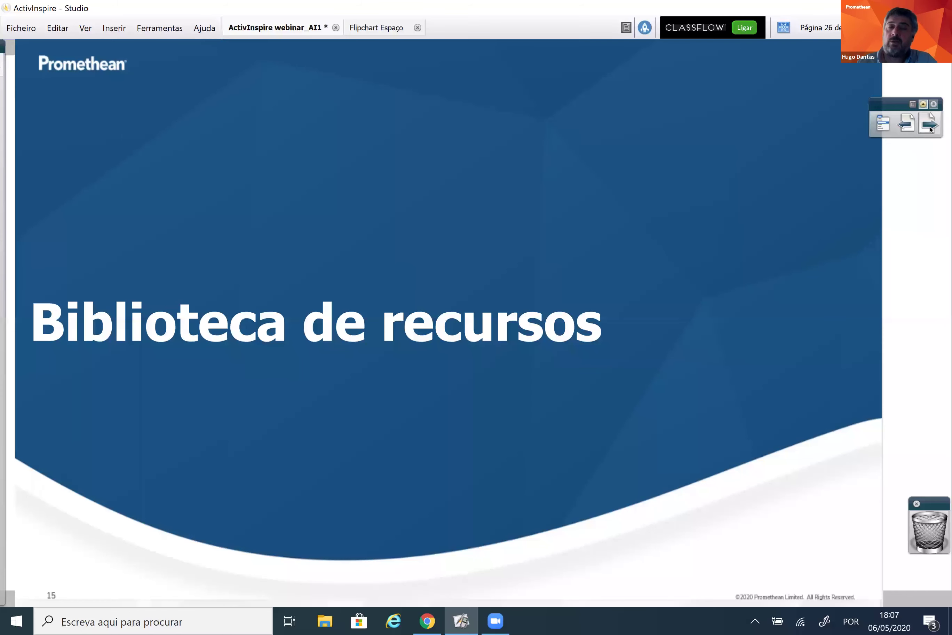
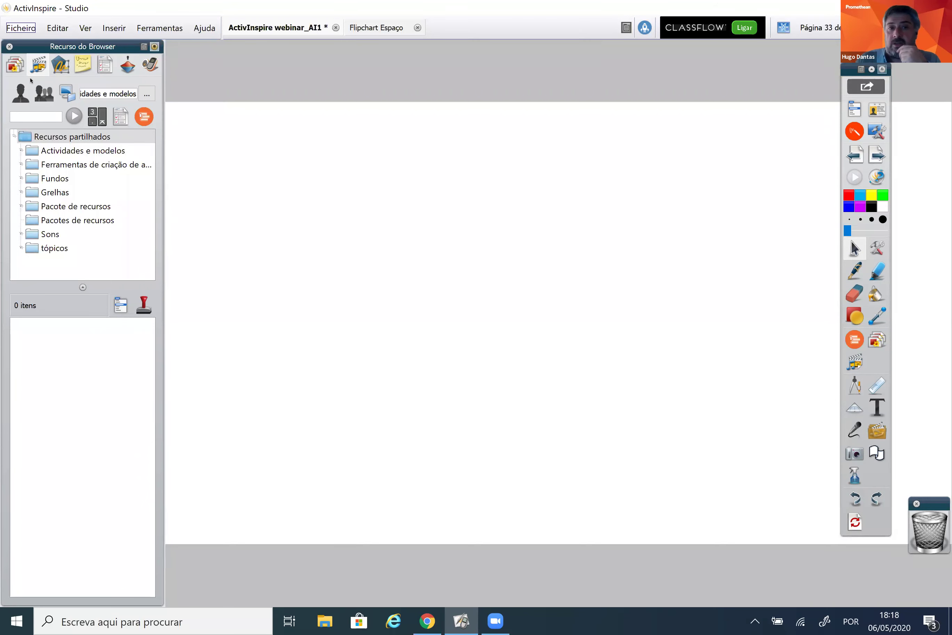
Examine the restriction options for publishing the flipchart, and cancel without publishing.
{"action": "left_click", "coordinate": [16, 29]}
{"action": "left_click", "coordinate": [63, 166]}
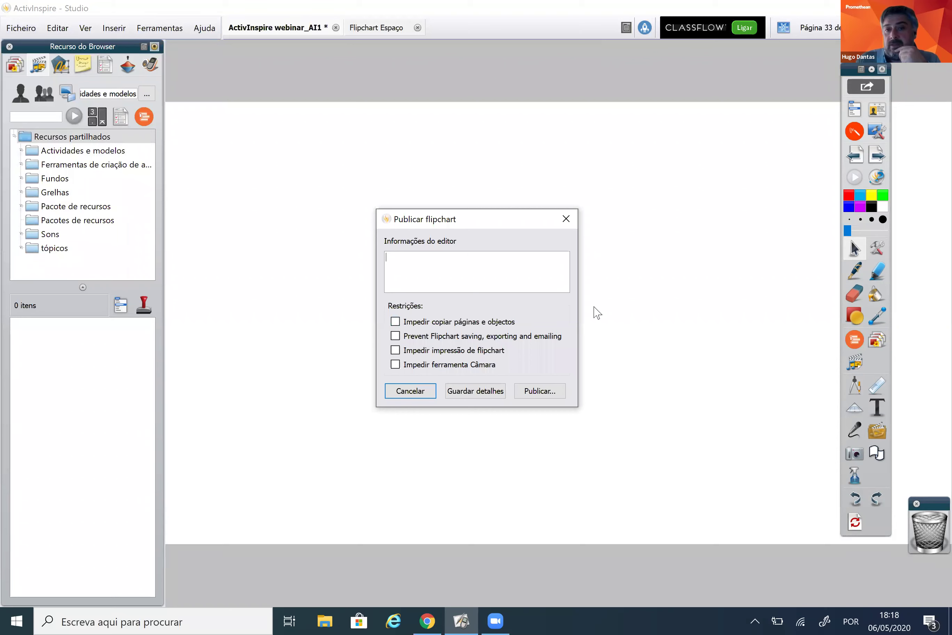
{"action": "left_click", "coordinate": [555, 286]}
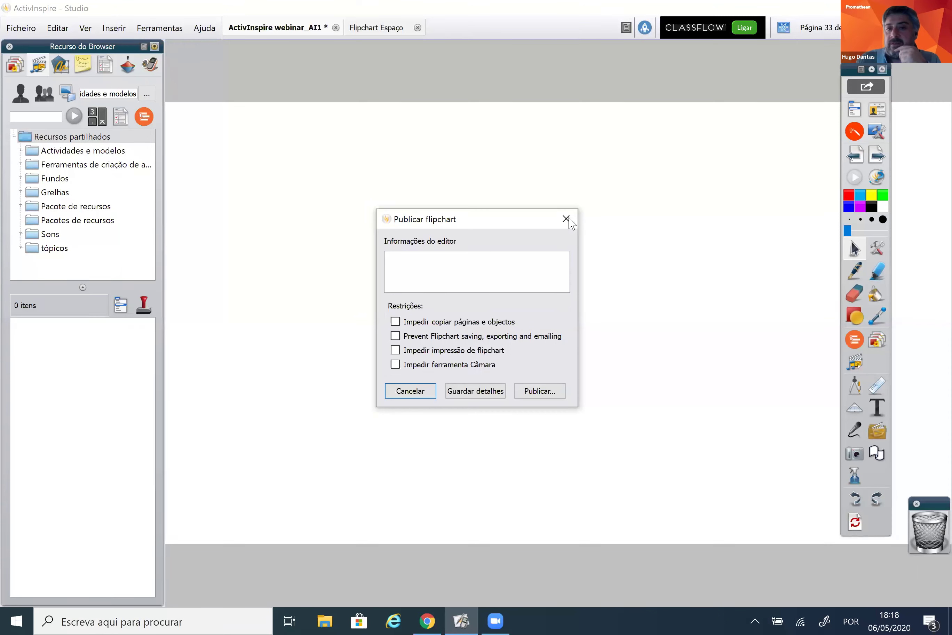
{"action": "left_click", "coordinate": [424, 395]}
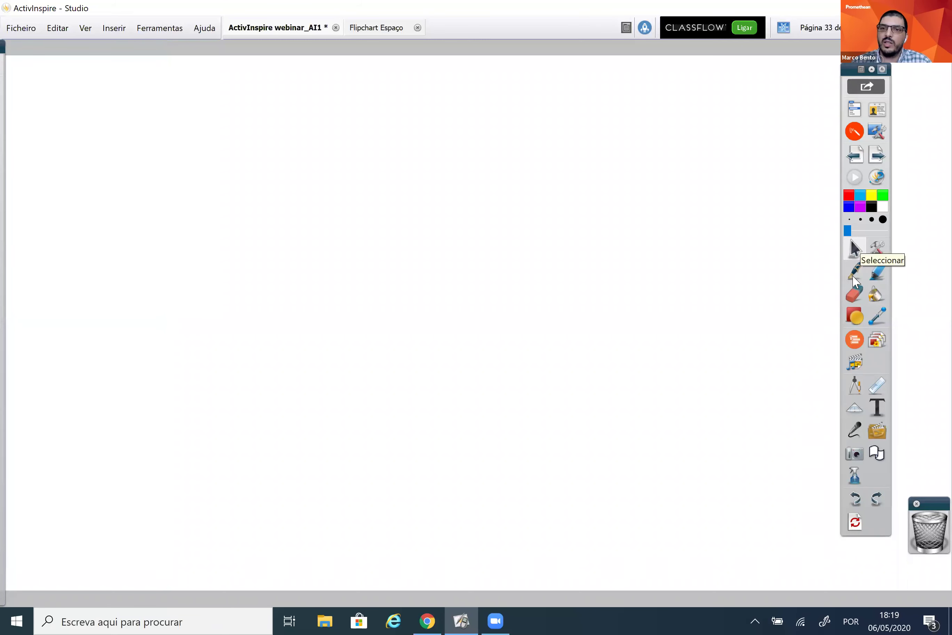
Handwrite the equation 1 + 1 = 2 in red on the blank flipchart page with the Pen tool.
{"action": "left_click", "coordinate": [854, 275]}
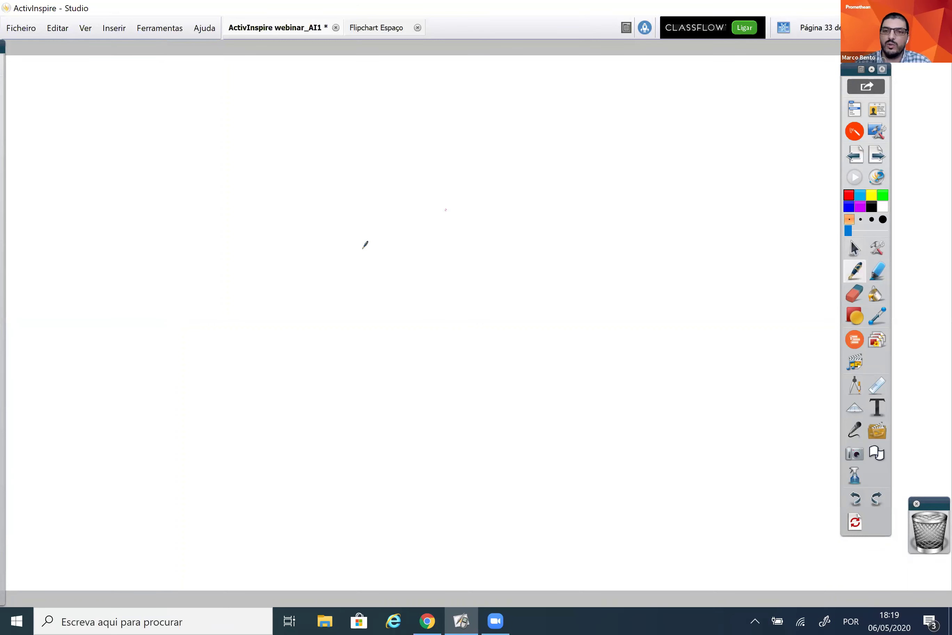
{"action": "mouse_move", "coordinate": [389, 227]}
{"action": "left_mouse_down"}
{"action": "mouse_move", "coordinate": [419, 218]}
{"action": "mouse_move", "coordinate": [421, 290]}
{"action": "left_mouse_up"}
{"action": "mouse_move", "coordinate": [467, 217]}
{"action": "left_mouse_down"}
{"action": "mouse_move", "coordinate": [469, 254]}
{"action": "mouse_move", "coordinate": [486, 226]}
{"action": "mouse_move", "coordinate": [533, 273]}
{"action": "left_mouse_up"}
{"action": "left_click", "coordinate": [520, 221]}
{"action": "left_click_drag", "start_coordinate": [547, 220], "coordinate": [600, 222]}
{"action": "left_click", "coordinate": [559, 237]}
{"action": "mouse_move", "coordinate": [536, 274]}
{"action": "left_mouse_down"}
{"action": "mouse_move", "coordinate": [576, 263]}
{"action": "mouse_move", "coordinate": [597, 236]}
{"action": "mouse_move", "coordinate": [653, 254]}
{"action": "left_mouse_up"}
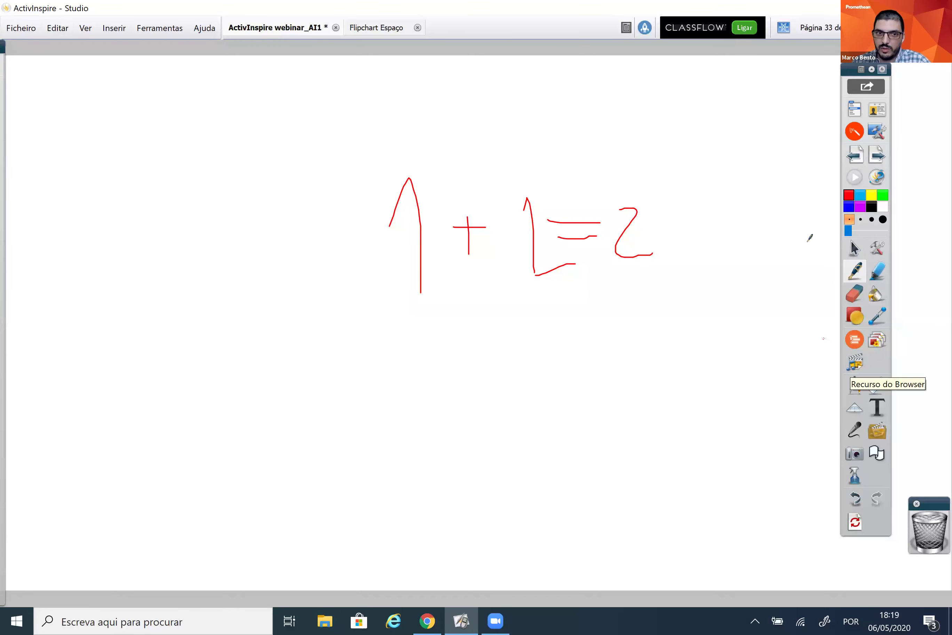
Shift part of the handwritten equation slightly upward, and delete the whole equation from the page.
{"action": "left_click", "coordinate": [854, 247]}
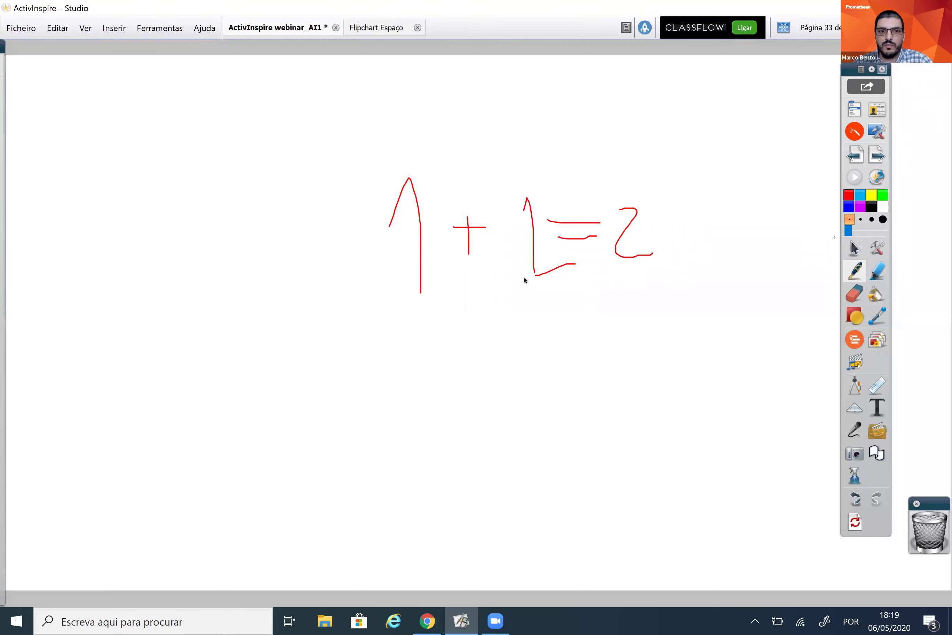
{"action": "mouse_move", "coordinate": [556, 276]}
{"action": "left_mouse_down"}
{"action": "mouse_move", "coordinate": [563, 314]}
{"action": "mouse_move", "coordinate": [558, 261]}
{"action": "left_mouse_up"}
{"action": "mouse_move", "coordinate": [325, 149]}
{"action": "left_mouse_down"}
{"action": "mouse_move", "coordinate": [421, 172]}
{"action": "mouse_move", "coordinate": [736, 300]}
{"action": "left_mouse_up"}
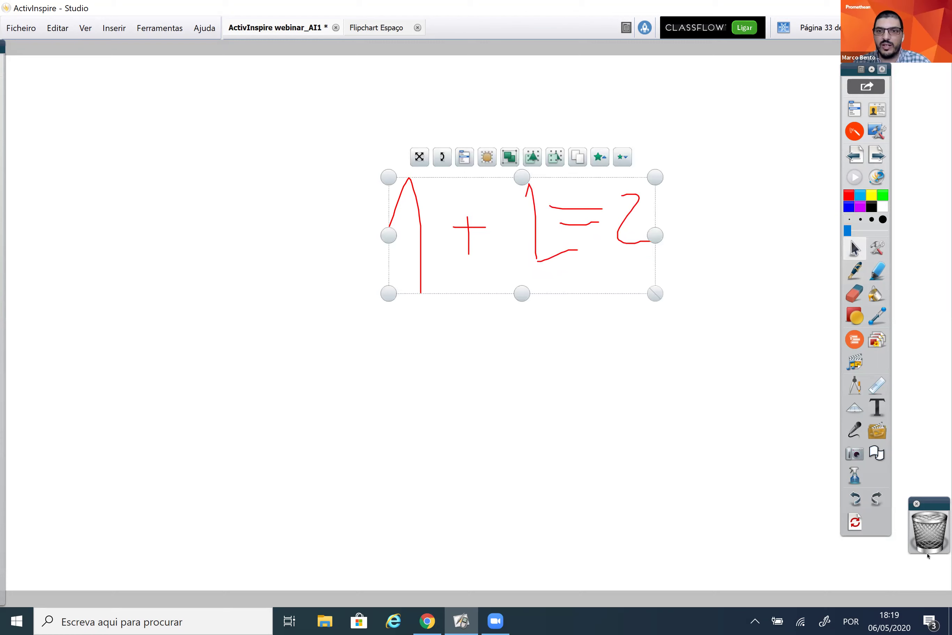
{"action": "key", "text": "Delete"}
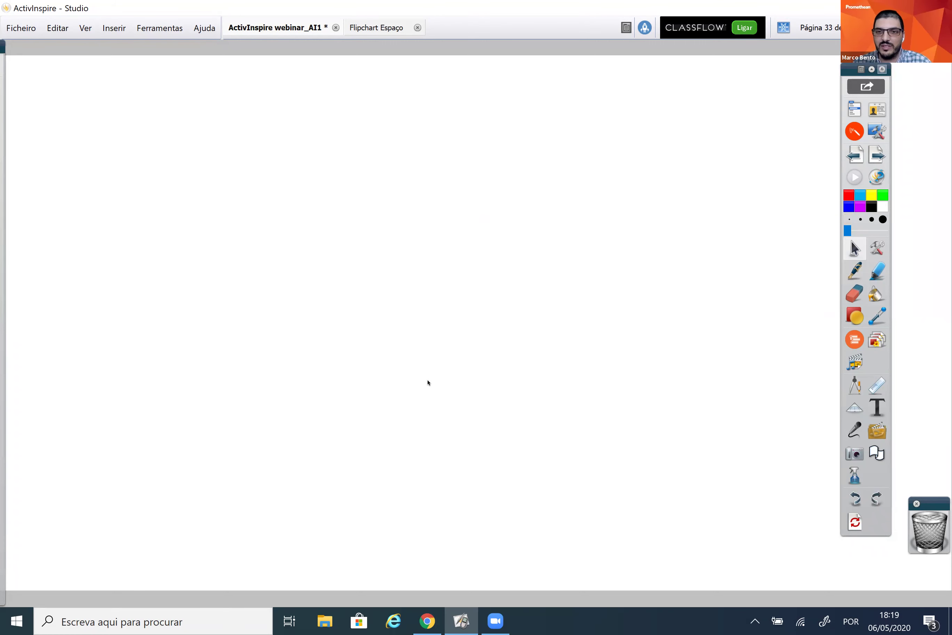
Handwrite the greeting "Boa TARDE!" in red across the upper part of the blank page.
{"action": "left_click", "coordinate": [854, 270]}
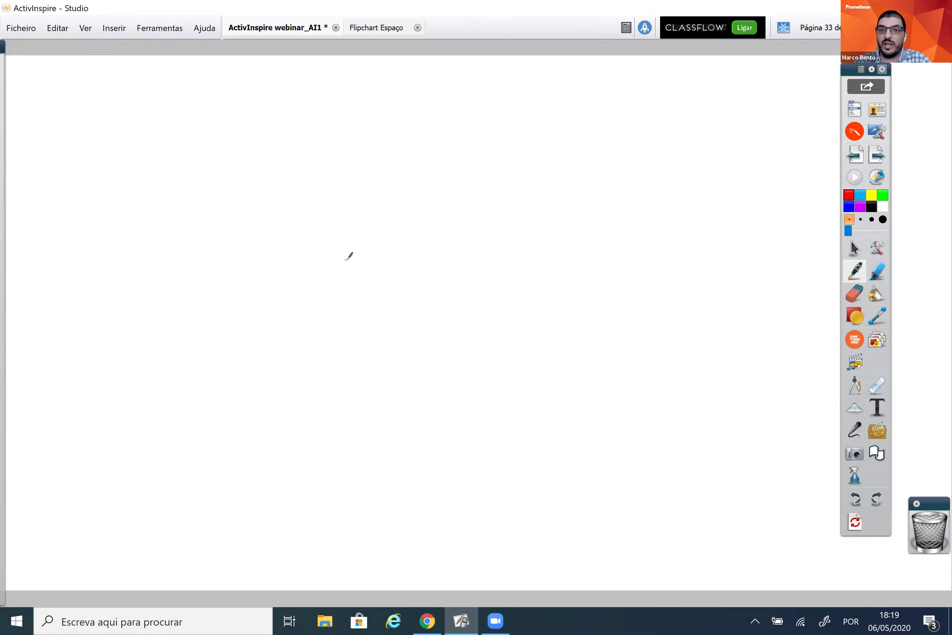
{"action": "left_click_drag", "start_coordinate": [336, 220], "coordinate": [336, 271]}
{"action": "mouse_move", "coordinate": [340, 214]}
{"action": "left_mouse_down"}
{"action": "mouse_move", "coordinate": [363, 211]}
{"action": "mouse_move", "coordinate": [372, 260]}
{"action": "mouse_move", "coordinate": [337, 271]}
{"action": "left_mouse_up"}
{"action": "mouse_move", "coordinate": [406, 239]}
{"action": "left_mouse_down"}
{"action": "mouse_move", "coordinate": [460, 234]}
{"action": "mouse_move", "coordinate": [447, 225]}
{"action": "mouse_move", "coordinate": [490, 245]}
{"action": "mouse_move", "coordinate": [561, 208]}
{"action": "left_mouse_up"}
{"action": "mouse_move", "coordinate": [536, 223]}
{"action": "left_mouse_down"}
{"action": "mouse_move", "coordinate": [528, 262]}
{"action": "mouse_move", "coordinate": [572, 236]}
{"action": "mouse_move", "coordinate": [579, 255]}
{"action": "mouse_move", "coordinate": [617, 239]}
{"action": "mouse_move", "coordinate": [623, 249]}
{"action": "mouse_move", "coordinate": [672, 234]}
{"action": "left_mouse_up"}
{"action": "left_click_drag", "start_coordinate": [687, 196], "coordinate": [695, 234]}
{"action": "left_click", "coordinate": [698, 247]}
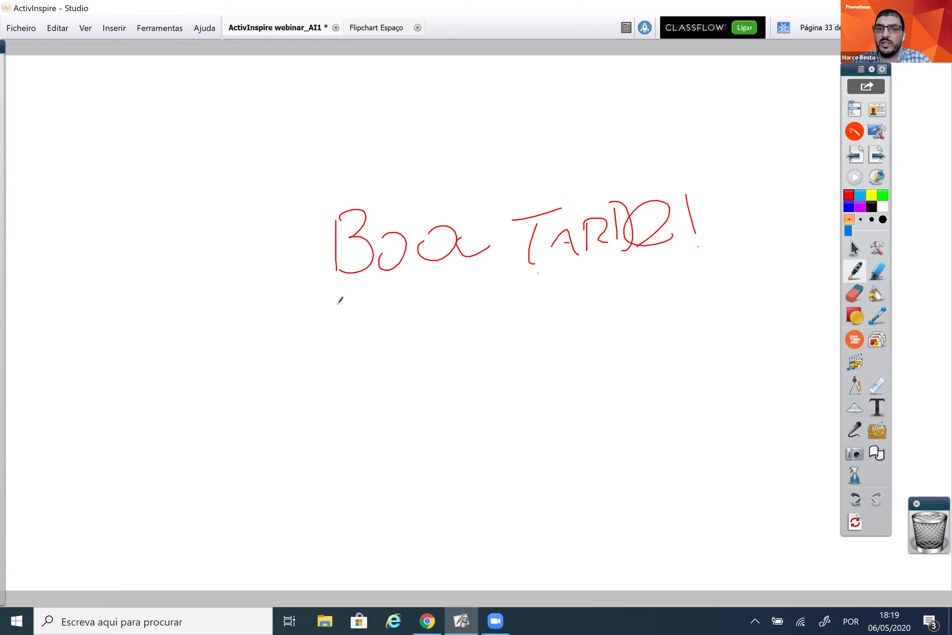
Handwrite the expression √3 + 2 = in red below the Boa TARDE! greeting.
{"action": "mouse_move", "coordinate": [375, 362]}
{"action": "left_mouse_down"}
{"action": "mouse_move", "coordinate": [403, 408]}
{"action": "mouse_move", "coordinate": [412, 341]}
{"action": "mouse_move", "coordinate": [476, 334]}
{"action": "left_mouse_up"}
{"action": "left_click_drag", "start_coordinate": [430, 360], "coordinate": [432, 400]}
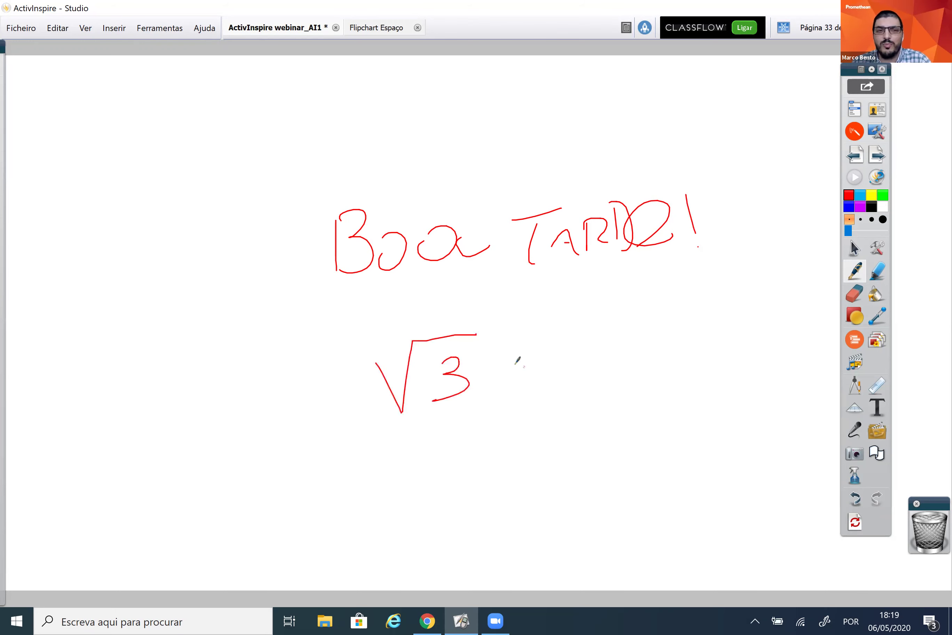
{"action": "left_click_drag", "start_coordinate": [502, 370], "coordinate": [530, 370]}
{"action": "left_click_drag", "start_coordinate": [514, 349], "coordinate": [520, 396]}
{"action": "left_click_drag", "start_coordinate": [543, 357], "coordinate": [569, 393]}
{"action": "left_click", "coordinate": [592, 382]}
{"action": "left_click_drag", "start_coordinate": [589, 356], "coordinate": [646, 346]}
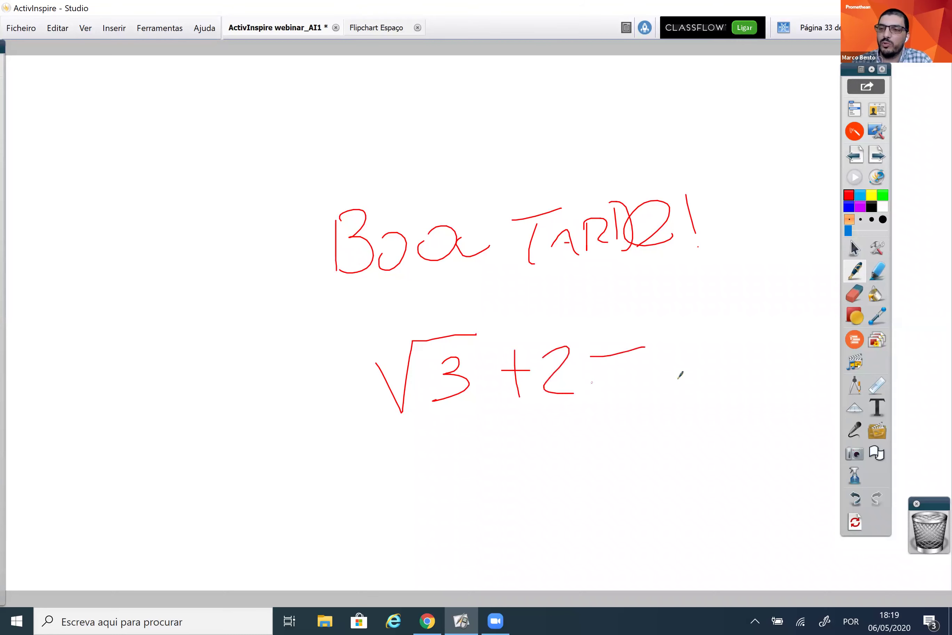
{"action": "left_click_drag", "start_coordinate": [579, 396], "coordinate": [637, 390]}
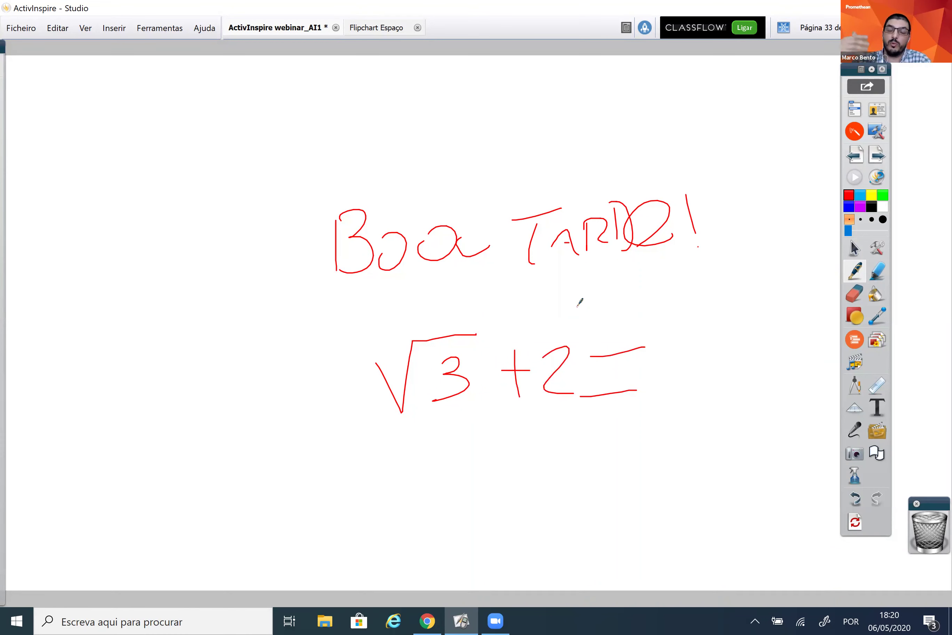
Highlight the handwritten √3 + 2 = expression in green, and return to the selection tool.
{"action": "left_click", "coordinate": [876, 272]}
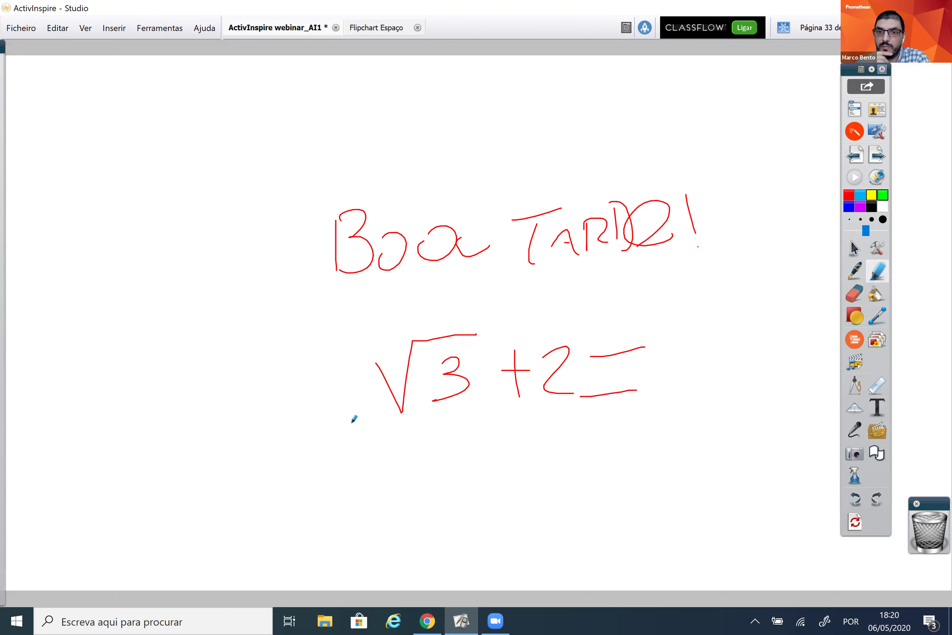
{"action": "mouse_move", "coordinate": [373, 367]}
{"action": "left_mouse_down"}
{"action": "mouse_move", "coordinate": [616, 375]}
{"action": "mouse_move", "coordinate": [471, 404]}
{"action": "mouse_move", "coordinate": [410, 386]}
{"action": "mouse_move", "coordinate": [471, 352]}
{"action": "mouse_move", "coordinate": [676, 352]}
{"action": "mouse_move", "coordinate": [399, 340]}
{"action": "mouse_move", "coordinate": [439, 415]}
{"action": "mouse_move", "coordinate": [366, 381]}
{"action": "left_mouse_up"}
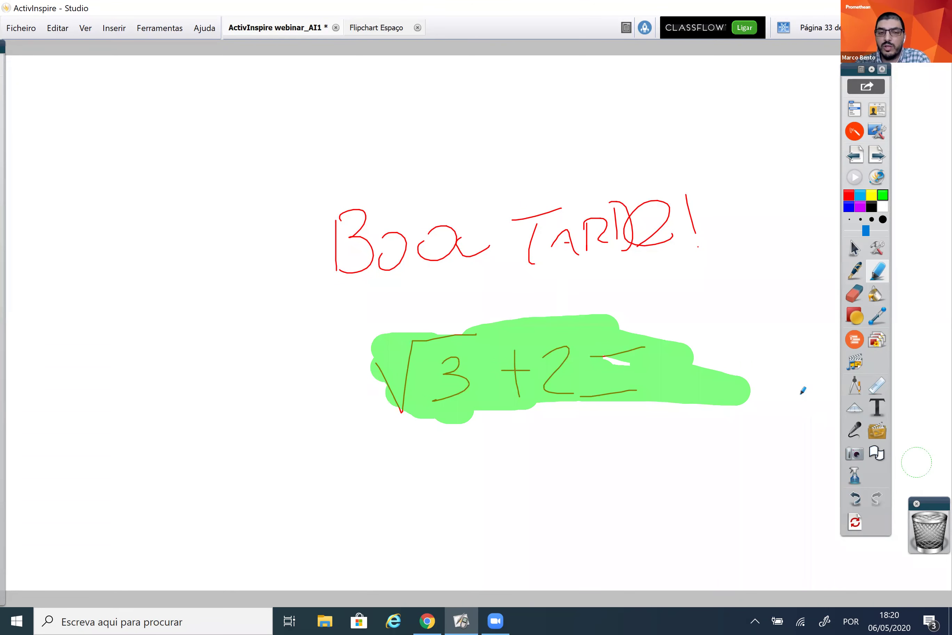
{"action": "left_click", "coordinate": [854, 247]}
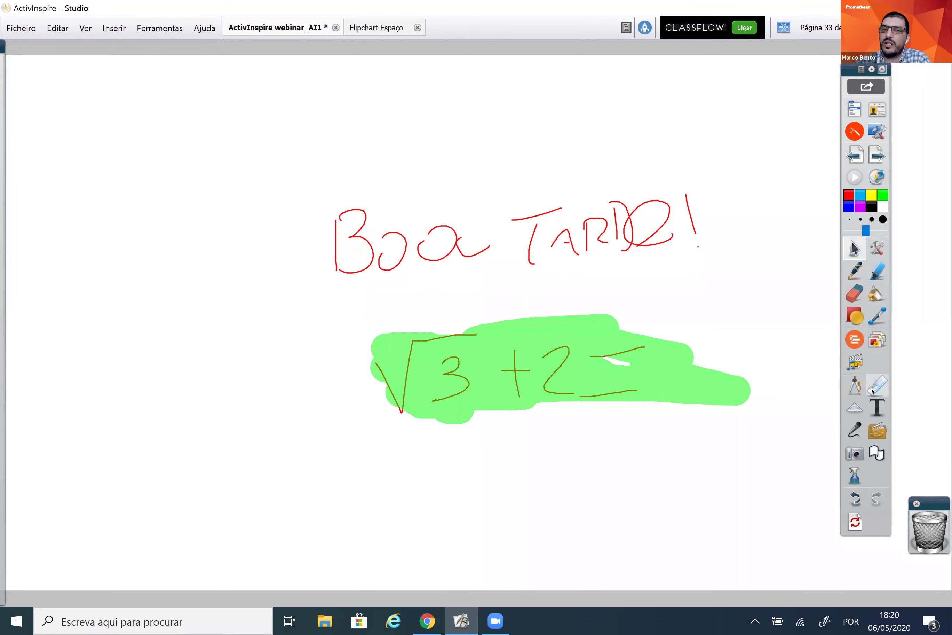
Place the ruler and the compass on the page, and narrow the compass opening to 20 on the ruler scale.
{"action": "left_click", "coordinate": [872, 391]}
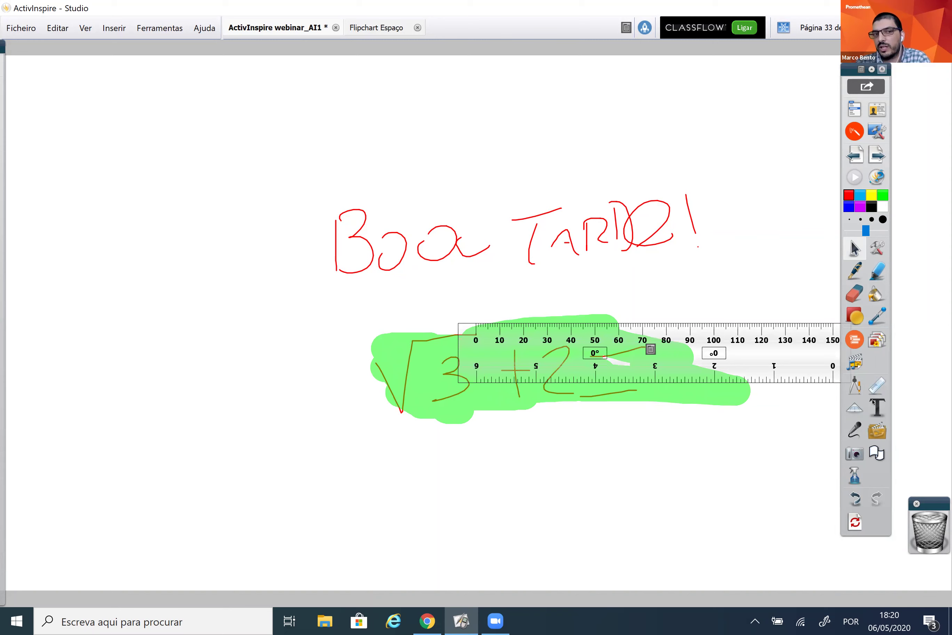
{"action": "left_click", "coordinate": [854, 385]}
{"action": "left_click_drag", "start_coordinate": [598, 294], "coordinate": [513, 295]}
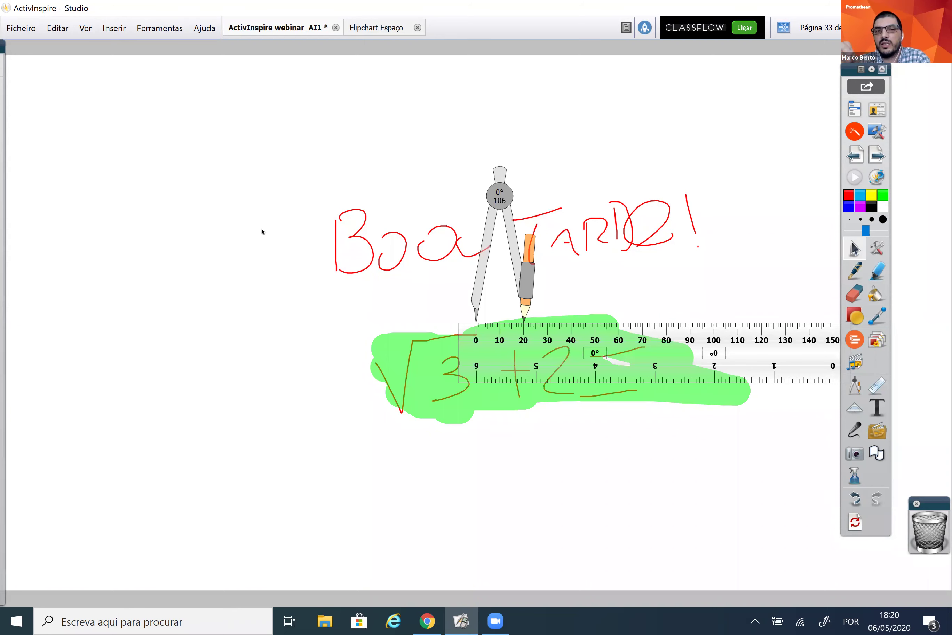
Draw four overlapping red circles with the compass to the left of the Boa TARDE! greeting, narrowing its opening slightly for the last one.
{"action": "left_click", "coordinate": [201, 142]}
{"action": "mouse_move", "coordinate": [199, 141]}
{"action": "left_mouse_down"}
{"action": "mouse_move", "coordinate": [238, 154]}
{"action": "mouse_move", "coordinate": [64, 336]}
{"action": "mouse_move", "coordinate": [237, 164]}
{"action": "mouse_move", "coordinate": [258, 164]}
{"action": "mouse_move", "coordinate": [277, 141]}
{"action": "mouse_move", "coordinate": [261, 361]}
{"action": "mouse_move", "coordinate": [91, 287]}
{"action": "mouse_move", "coordinate": [275, 128]}
{"action": "mouse_move", "coordinate": [286, 192]}
{"action": "mouse_move", "coordinate": [277, 183]}
{"action": "left_mouse_up"}
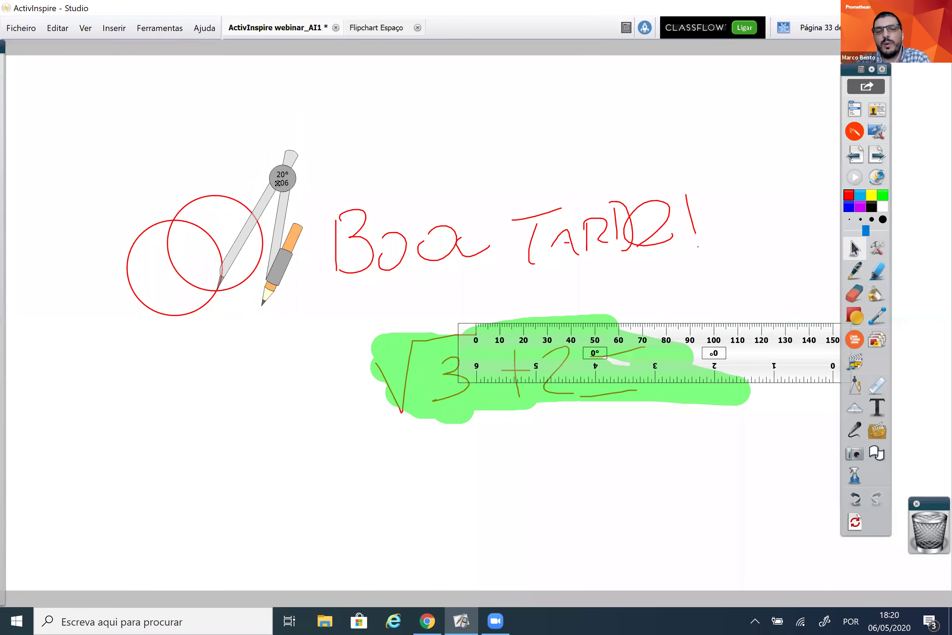
{"action": "mouse_move", "coordinate": [146, 338]}
{"action": "left_mouse_down"}
{"action": "mouse_move", "coordinate": [435, 343]}
{"action": "mouse_move", "coordinate": [414, 351]}
{"action": "left_mouse_up"}
{"action": "mouse_move", "coordinate": [280, 206]}
{"action": "left_mouse_down"}
{"action": "mouse_move", "coordinate": [320, 251]}
{"action": "mouse_move", "coordinate": [283, 174]}
{"action": "mouse_move", "coordinate": [279, 194]}
{"action": "left_mouse_up"}
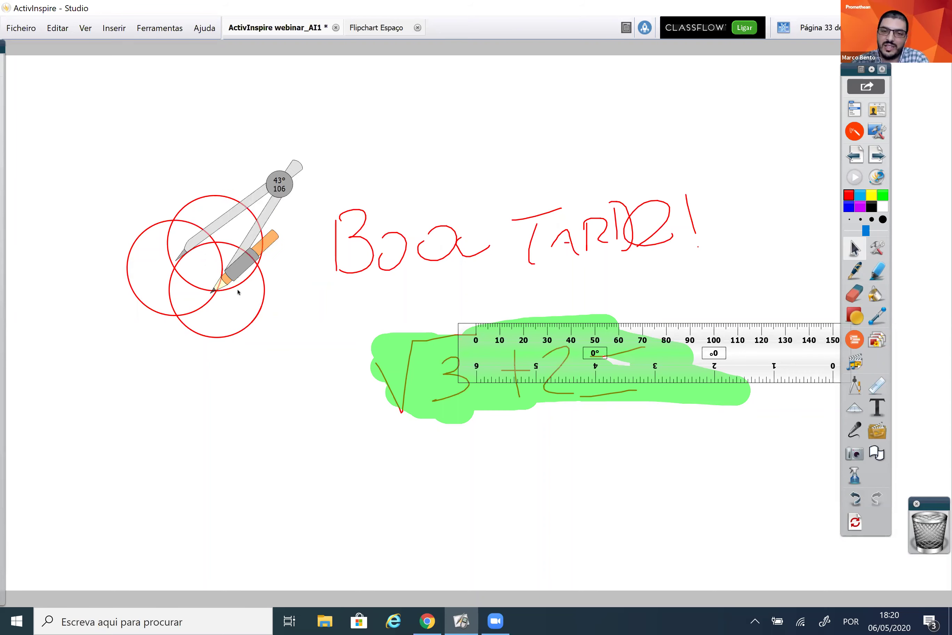
{"action": "mouse_move", "coordinate": [229, 284]}
{"action": "left_mouse_down"}
{"action": "mouse_move", "coordinate": [131, 326]}
{"action": "mouse_move", "coordinate": [201, 344]}
{"action": "mouse_move", "coordinate": [191, 333]}
{"action": "left_mouse_up"}
{"action": "mouse_move", "coordinate": [229, 286]}
{"action": "left_mouse_down"}
{"action": "mouse_move", "coordinate": [75, 319]}
{"action": "mouse_move", "coordinate": [408, 470]}
{"action": "mouse_move", "coordinate": [304, 265]}
{"action": "mouse_move", "coordinate": [356, 250]}
{"action": "left_mouse_up"}
Move the compass away from the circles, and discard the compass and the ruler in the flipchart bin.
{"action": "left_click_drag", "start_coordinate": [293, 252], "coordinate": [468, 102]}
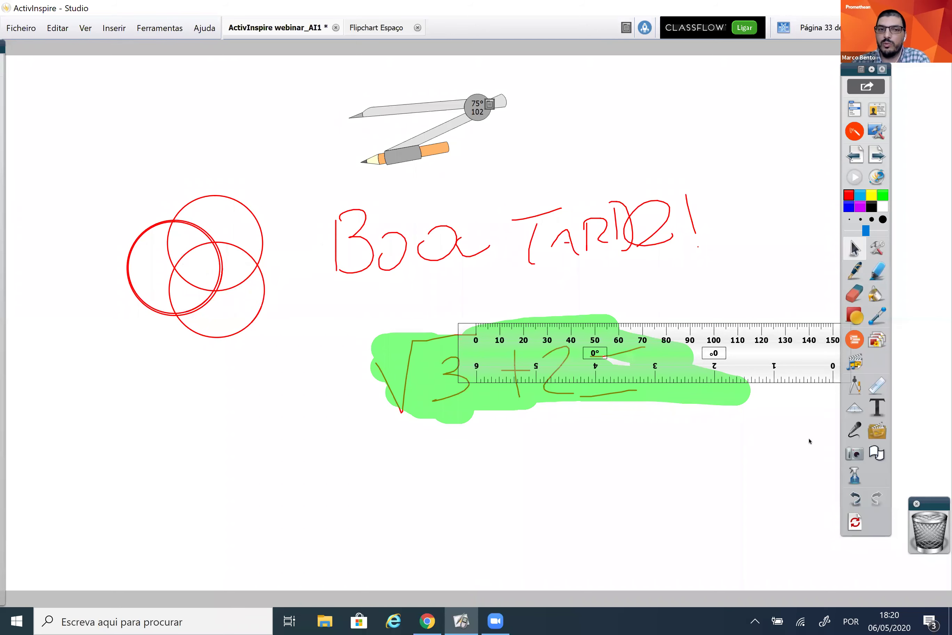
{"action": "left_click_drag", "start_coordinate": [481, 112], "coordinate": [928, 530]}
{"action": "left_click_drag", "start_coordinate": [629, 385], "coordinate": [928, 533]}
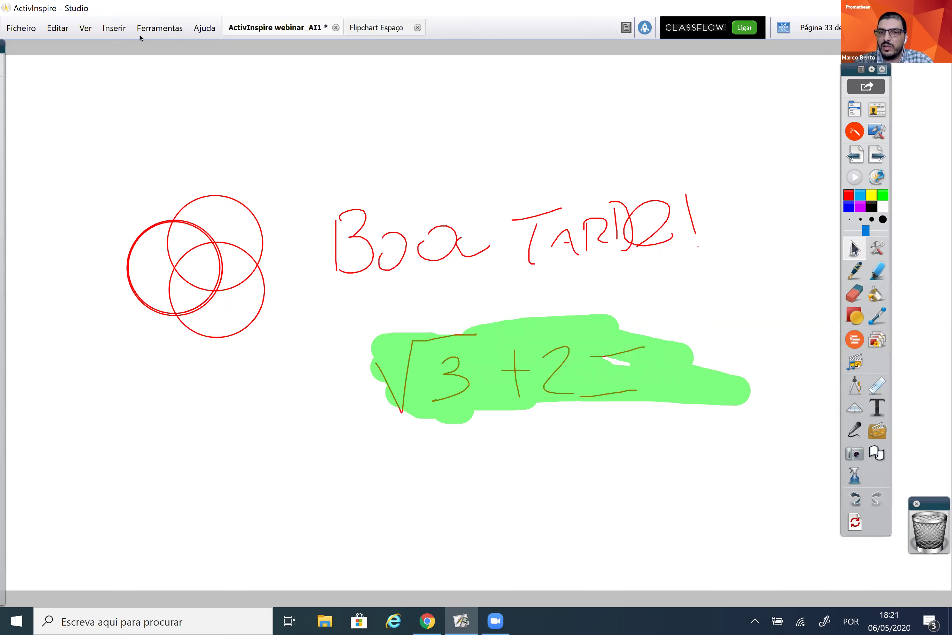
Examine the additional tools and the full and partial screen recorder options, without starting a recording.
{"action": "left_click", "coordinate": [145, 32]}
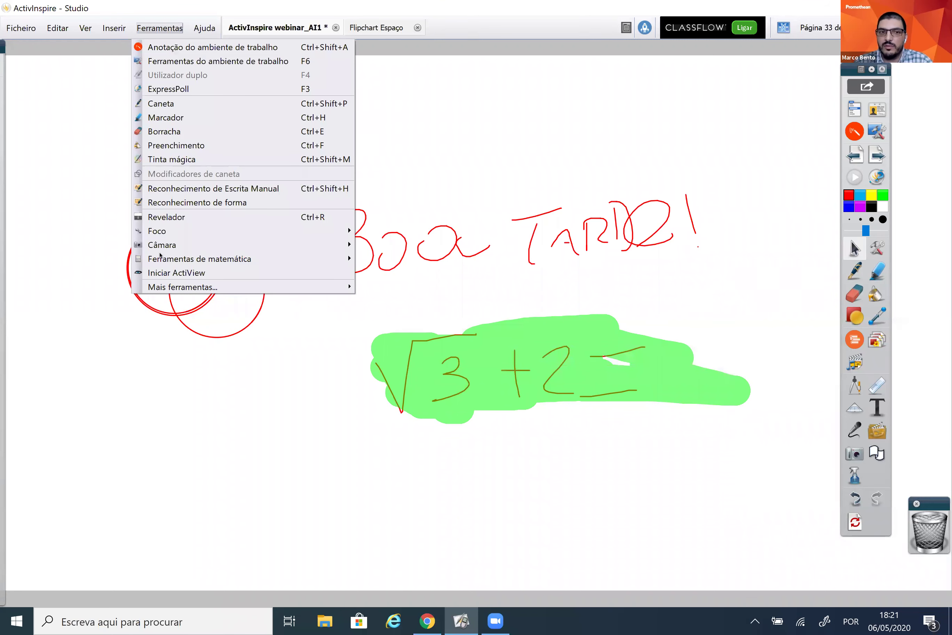
{"action": "mouse_move", "coordinate": [170, 287]}
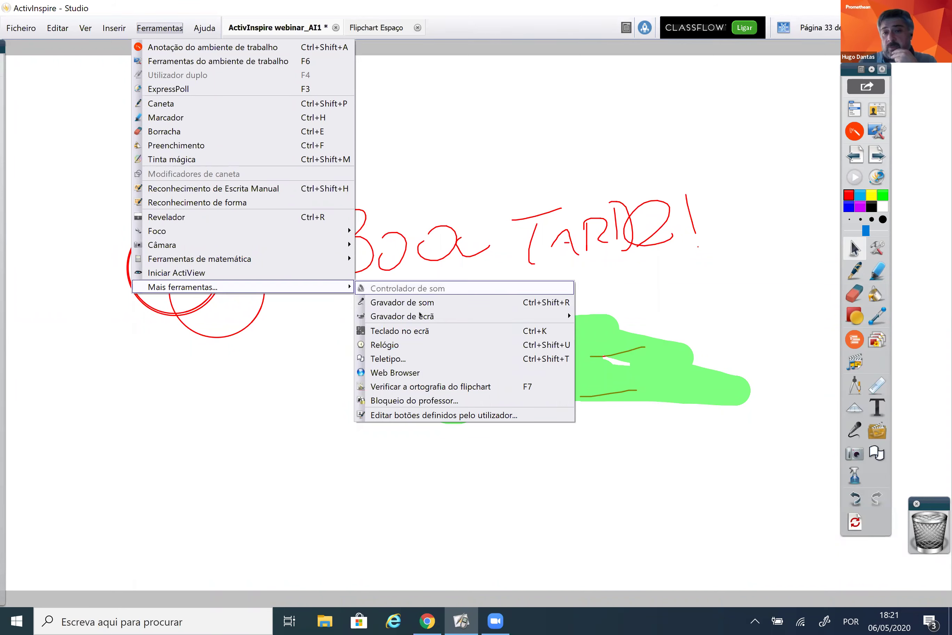
{"action": "mouse_move", "coordinate": [418, 315]}
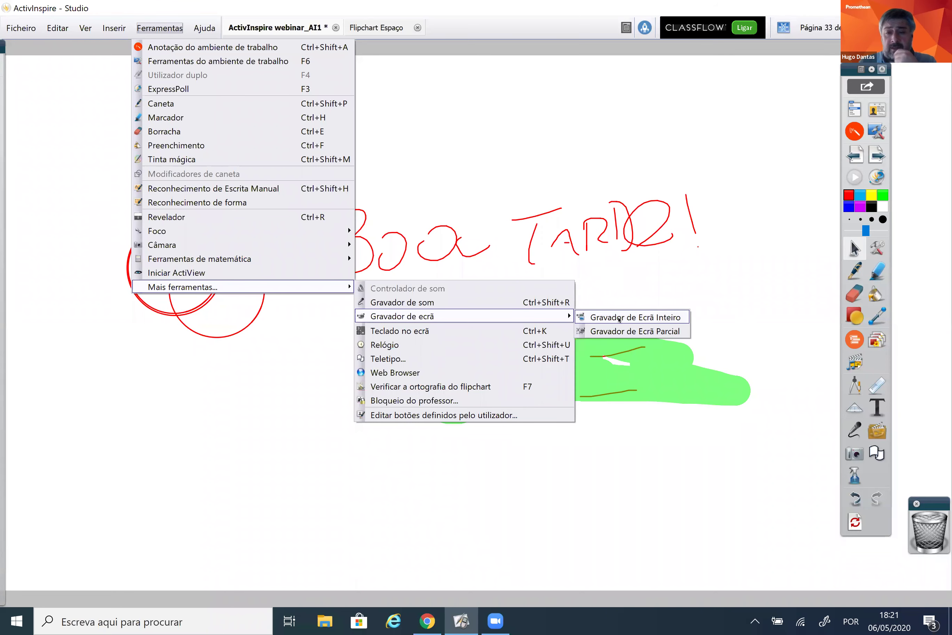
{"action": "left_click", "coordinate": [532, 157]}
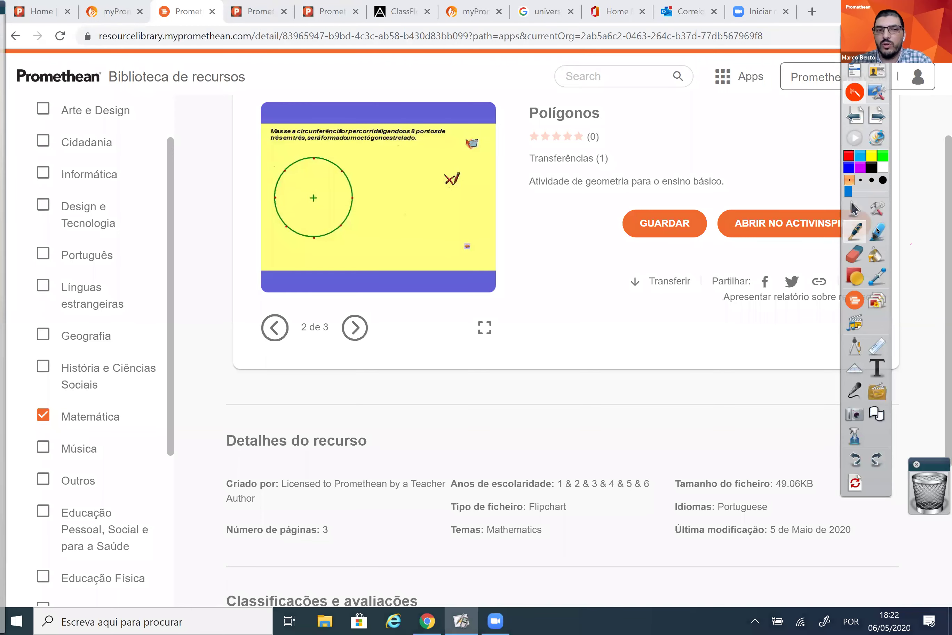
Highlight the Polígonos resource's transfer and share options in green, and return to the selection tool.
{"action": "left_click", "coordinate": [877, 231]}
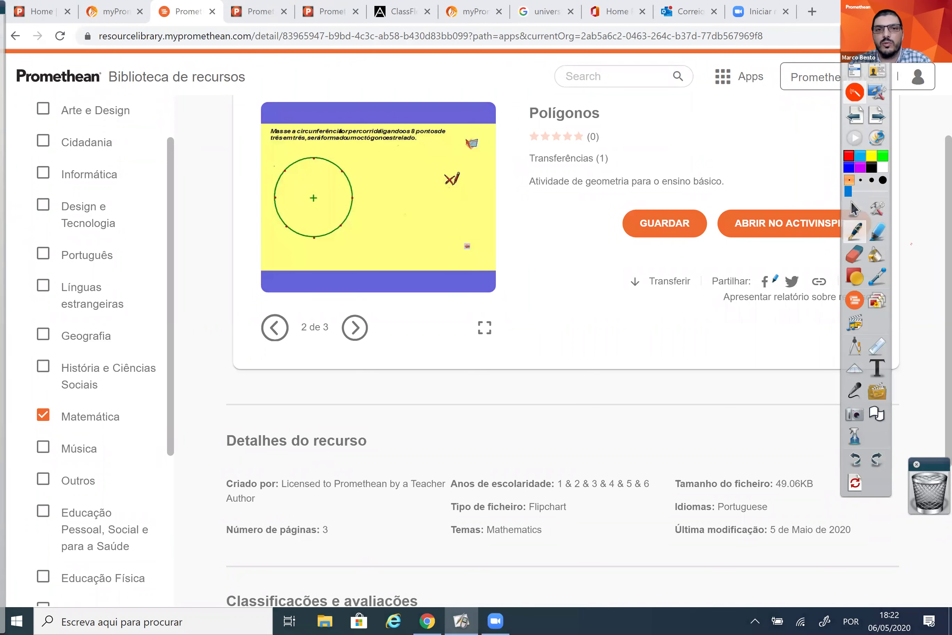
{"action": "left_click_drag", "start_coordinate": [615, 282], "coordinate": [815, 287]}
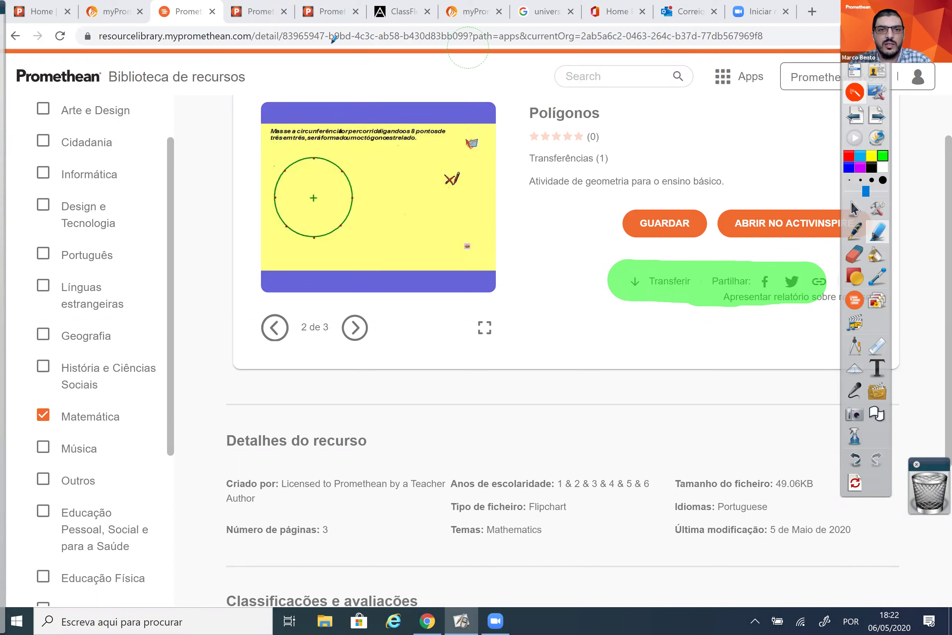
{"action": "left_click", "coordinate": [850, 210]}
Load Google in the current browser page and search for images of "coimbra".
{"action": "left_click", "coordinate": [289, 41]}
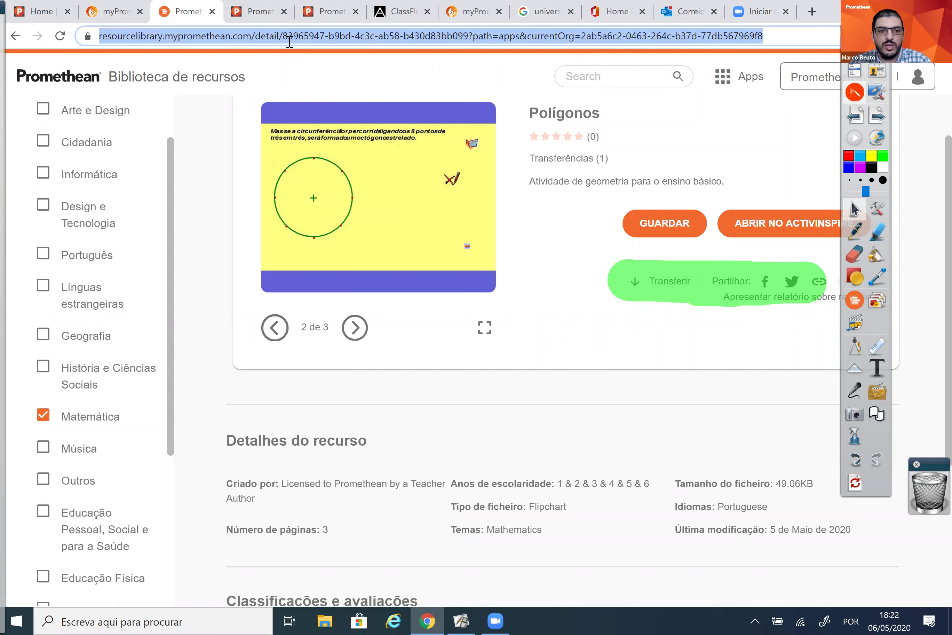
{"action": "type", "text": "g"}
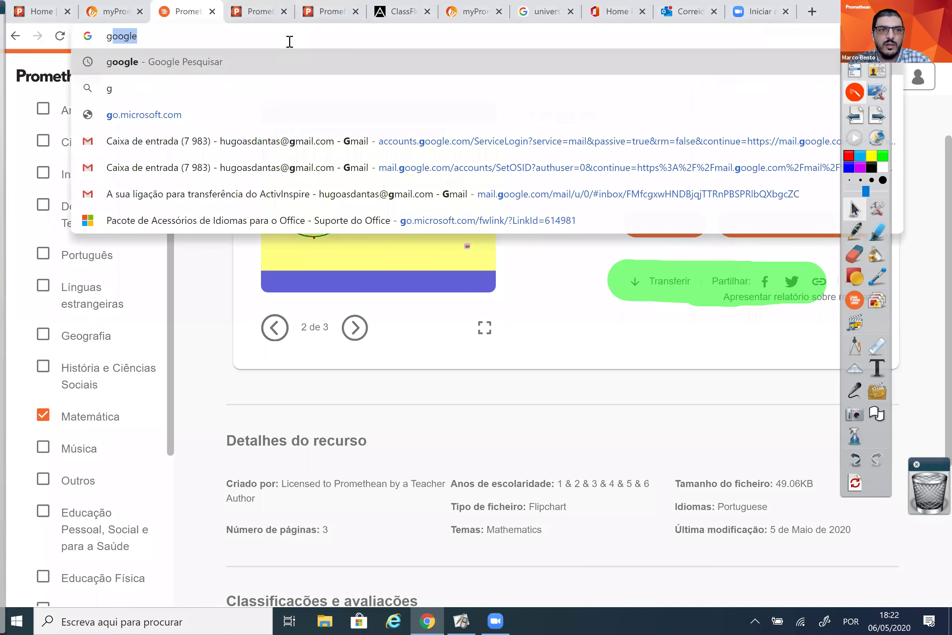
{"action": "type", "text": "oogle"}
{"action": "key", "text": "Return"}
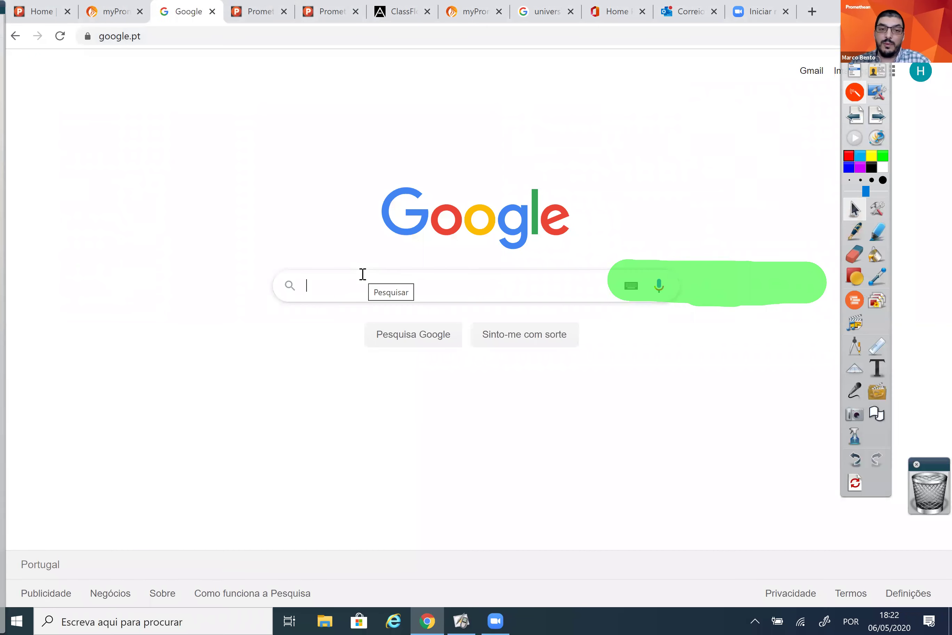
{"action": "type", "text": "coi"}
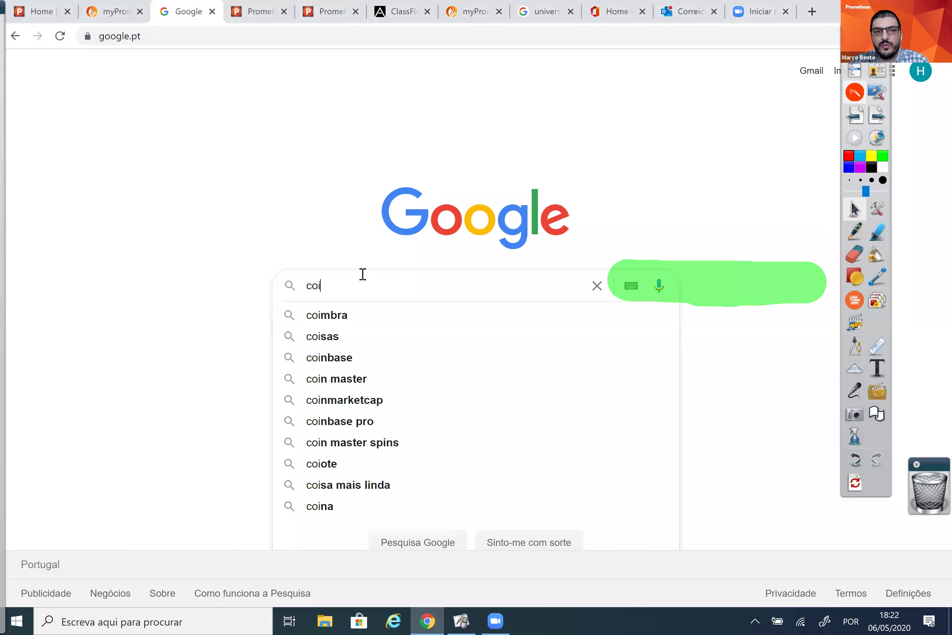
{"action": "key", "text": "BackSpace"}
{"action": "key", "text": "BackSpace"}
{"action": "type", "text": "oimbra"}
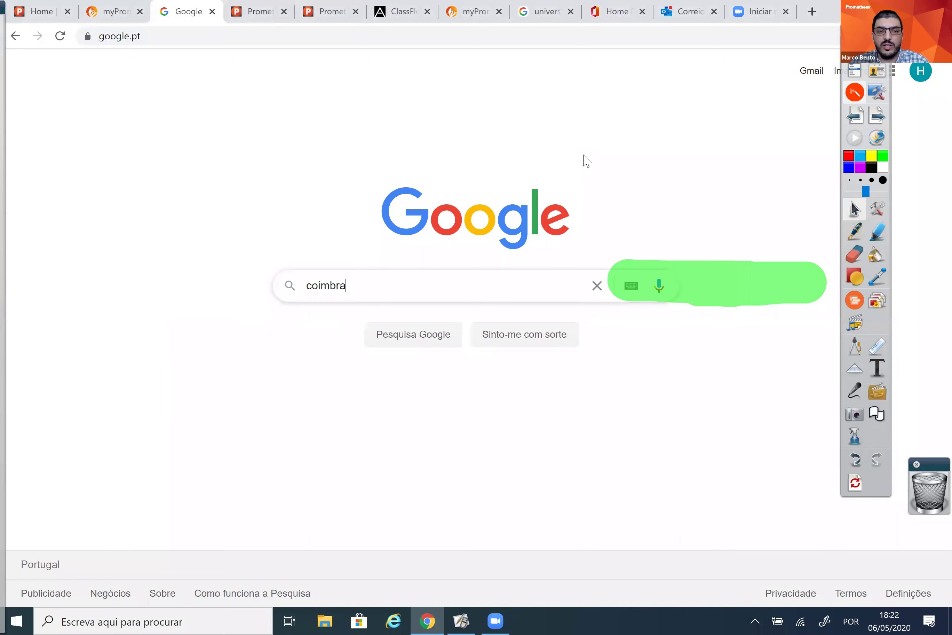
{"action": "key", "text": "Return"}
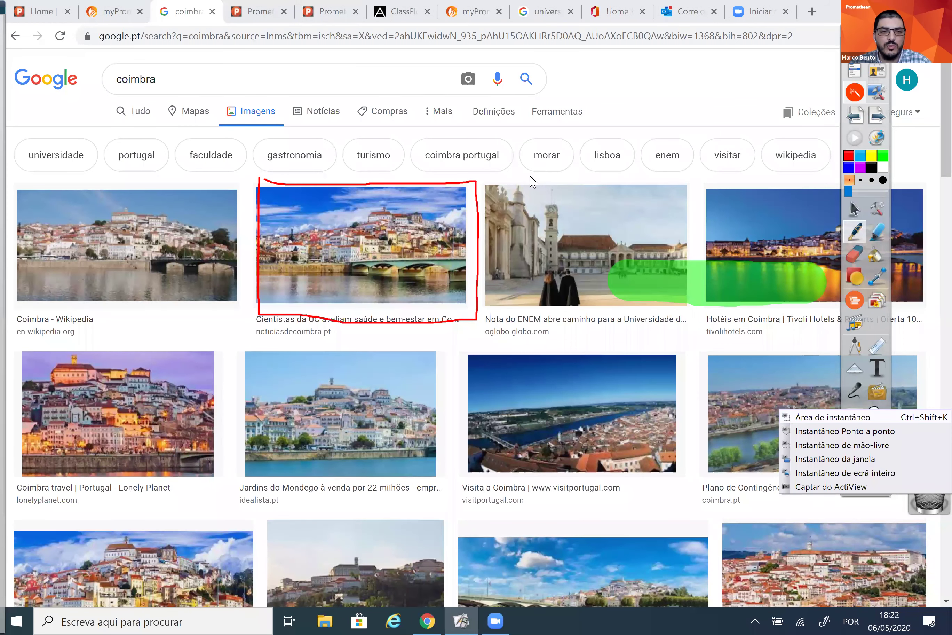
Discard the green highlight covering the Coimbra image results in the flipchart bin.
{"action": "left_click", "coordinate": [854, 93]}
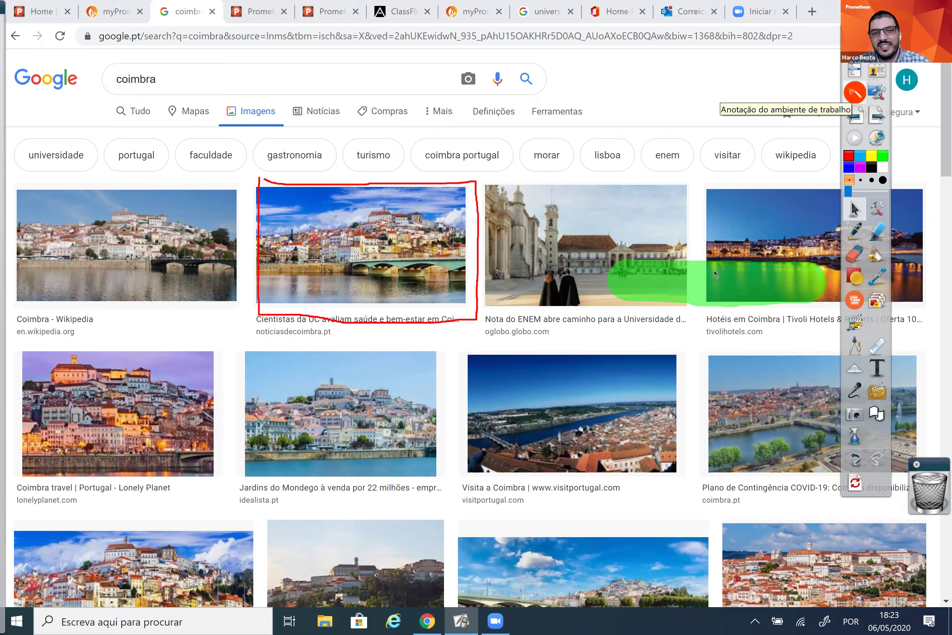
{"action": "left_click_drag", "start_coordinate": [689, 278], "coordinate": [626, 263]}
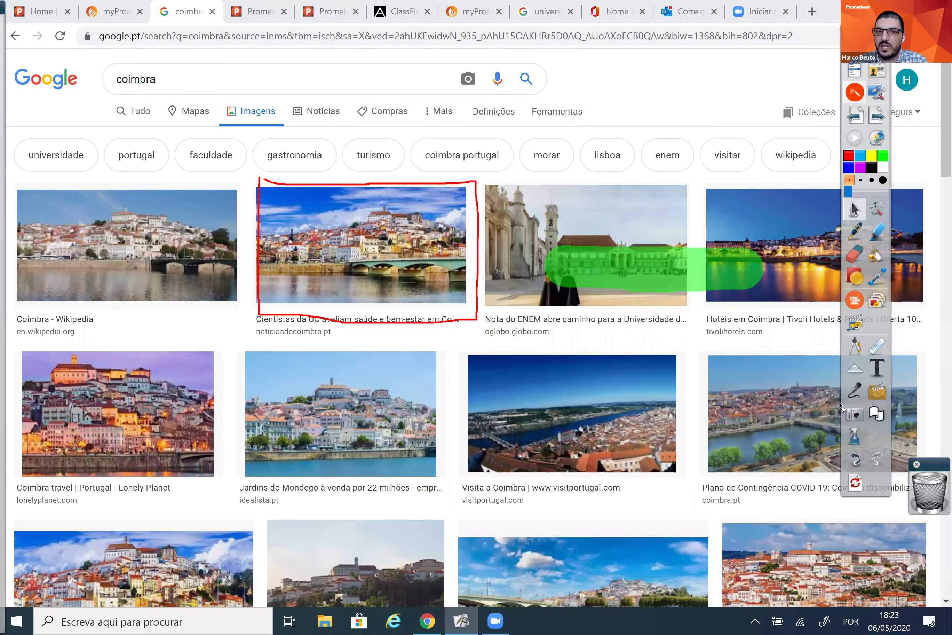
{"action": "left_click_drag", "start_coordinate": [942, 463], "coordinate": [934, 471]}
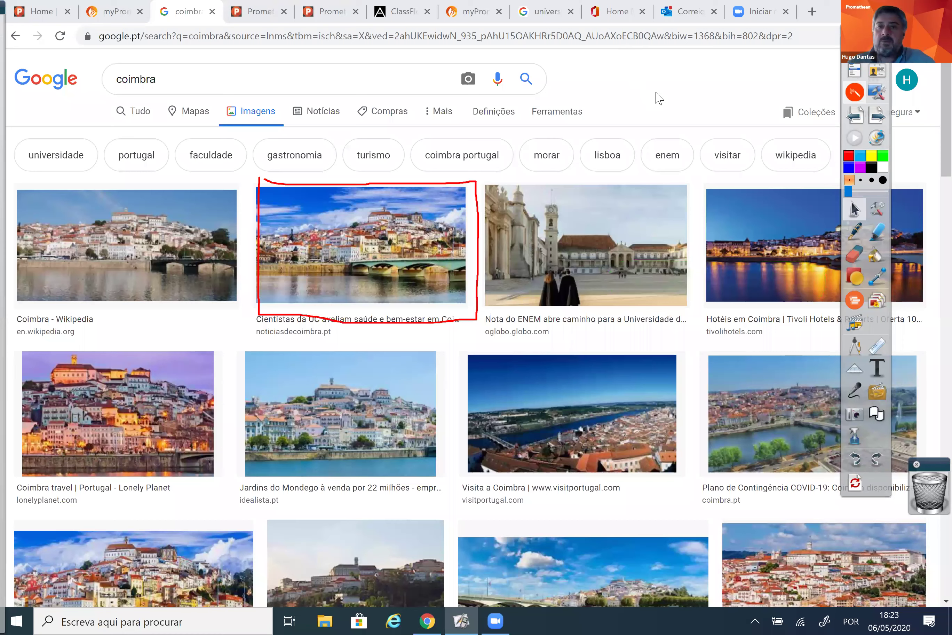
Leave desktop annotation, show the desktop tools over the browser, and examine their screen recorder options.
{"action": "left_click", "coordinate": [853, 95]}
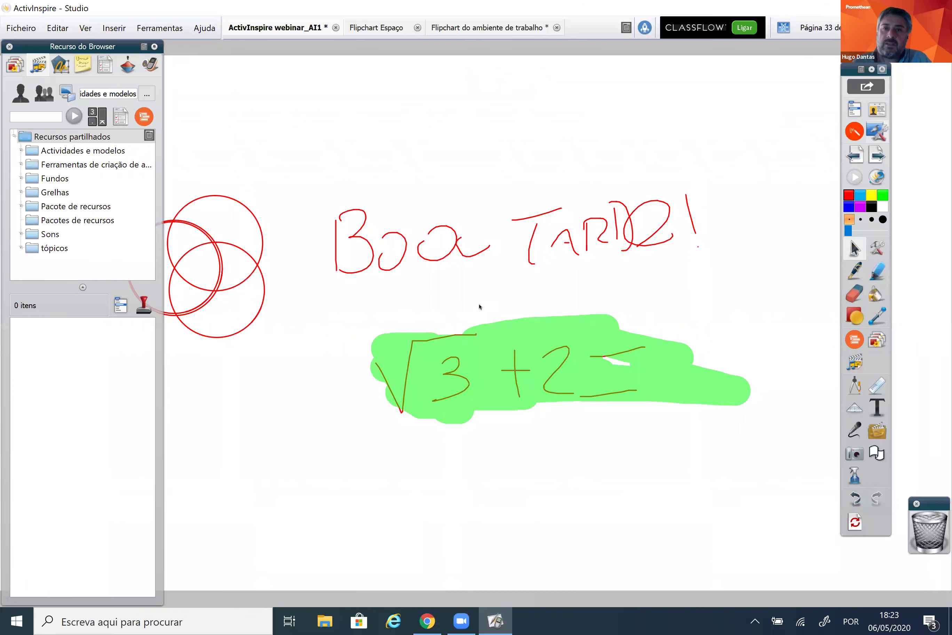
{"action": "left_click_drag", "start_coordinate": [481, 307], "coordinate": [788, 217]}
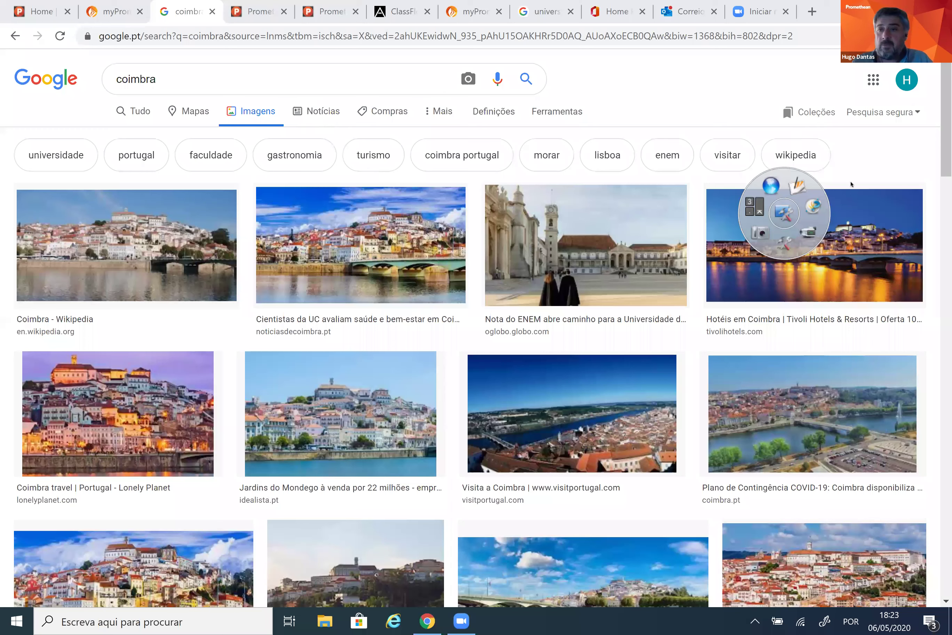
{"action": "left_click", "coordinate": [878, 210]}
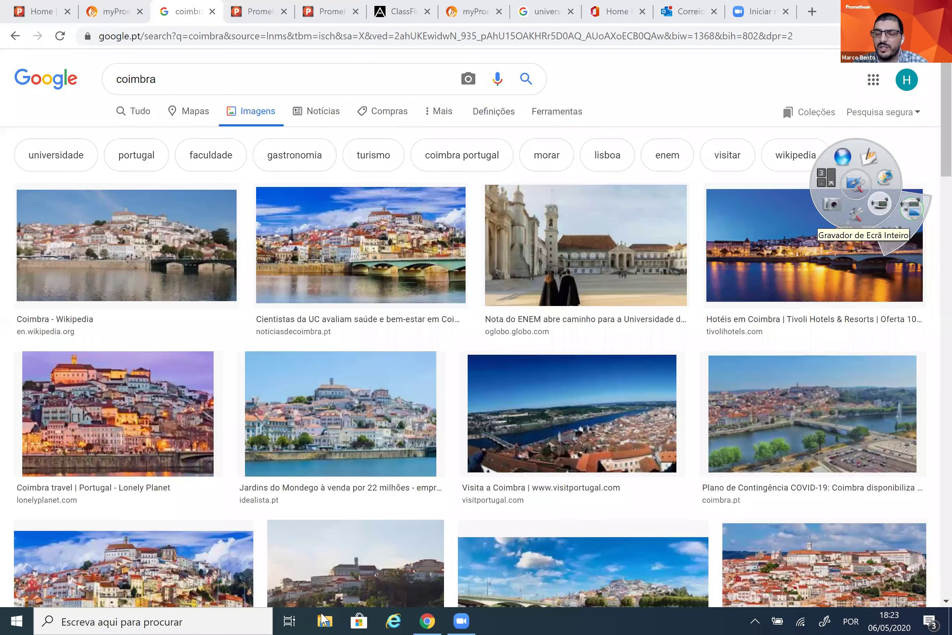
Switch back to ActivInspire and place the image fichas-de-trabalho-carochinha-1-ano-51-728 from the desktop's Imagens folder on the flipchart page.
{"action": "key", "text": "alt+Tab"}
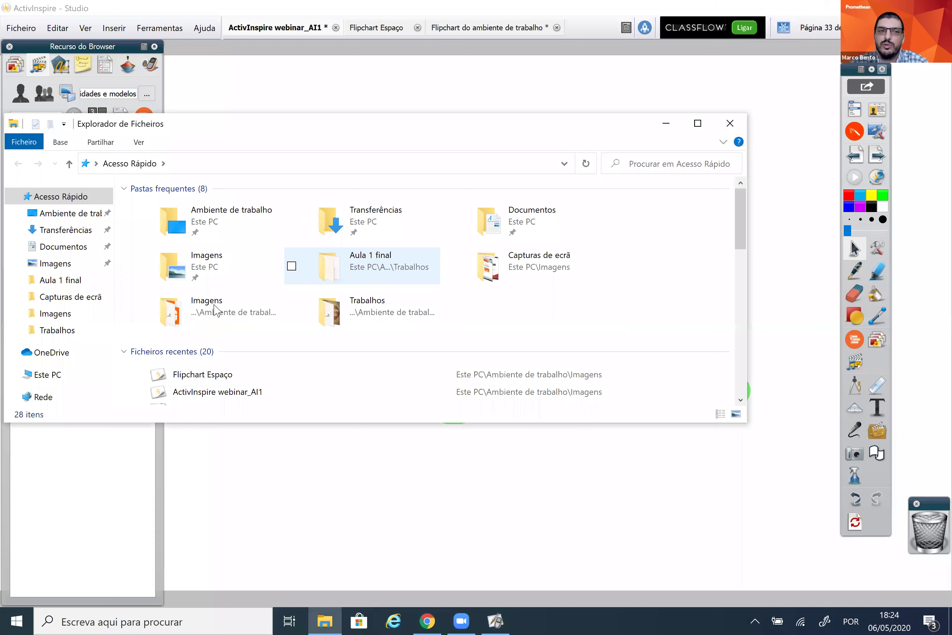
{"action": "left_click", "coordinate": [198, 321]}
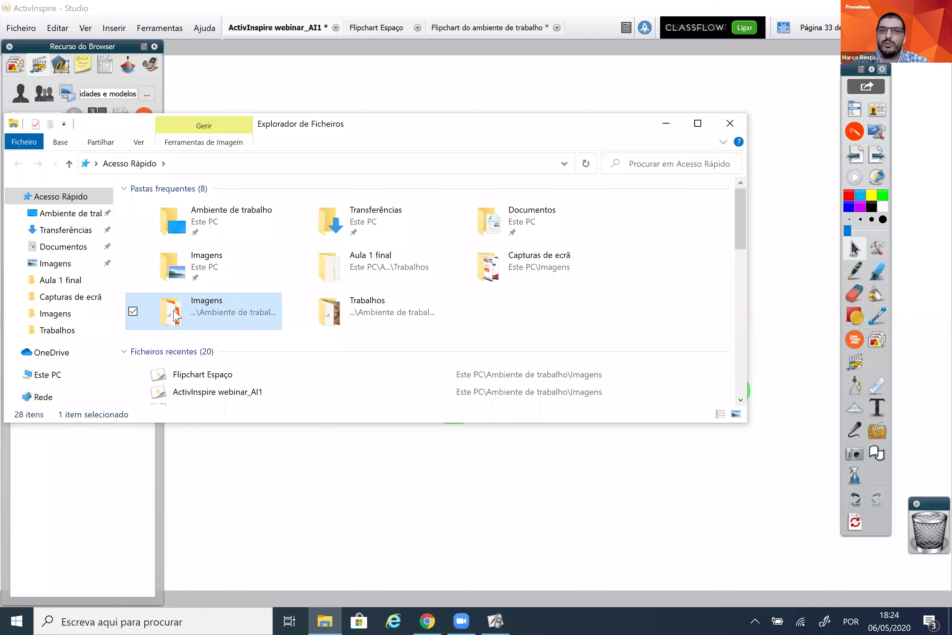
{"action": "double_click", "coordinate": [173, 312]}
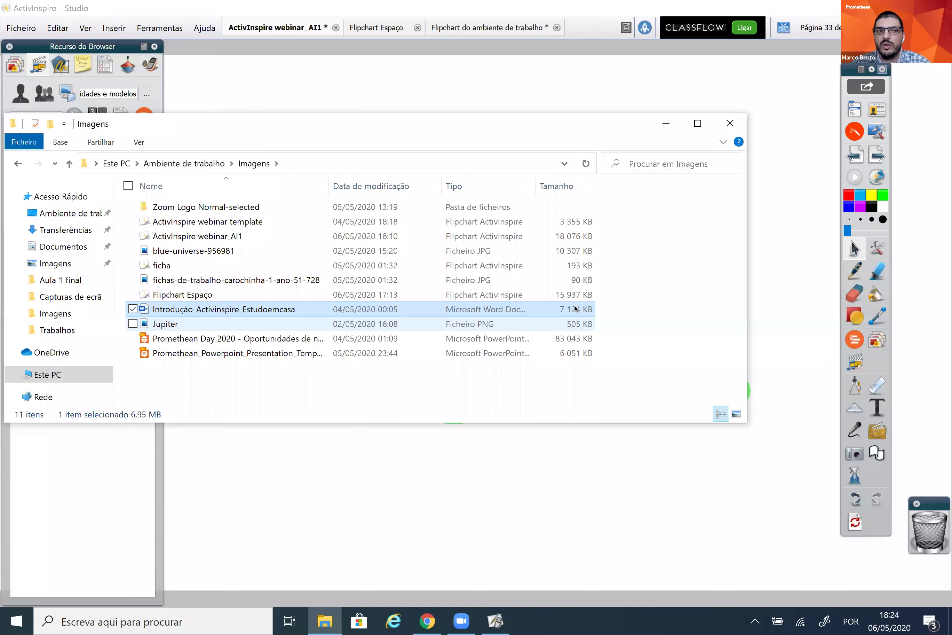
{"action": "left_click", "coordinate": [574, 279]}
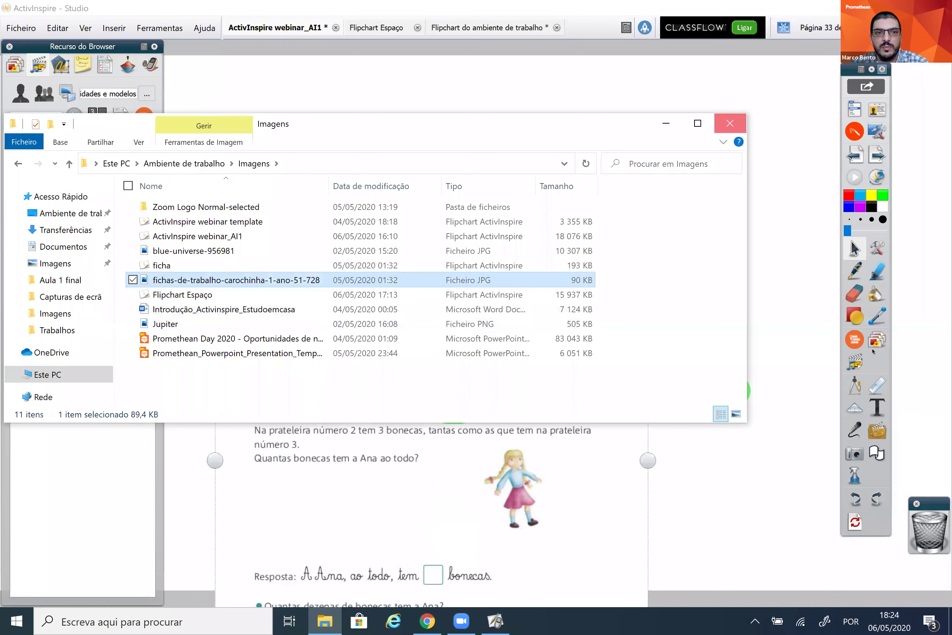
Go to flipchart page 34, place the math worksheet image on it, and deselect the image.
{"action": "left_click", "coordinate": [884, 171]}
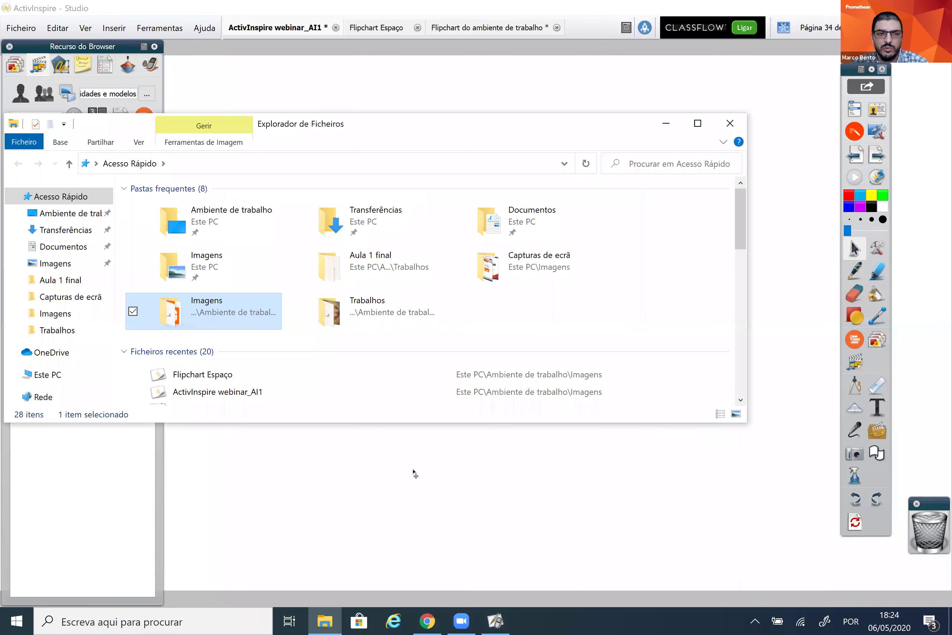
{"action": "key", "text": "Return"}
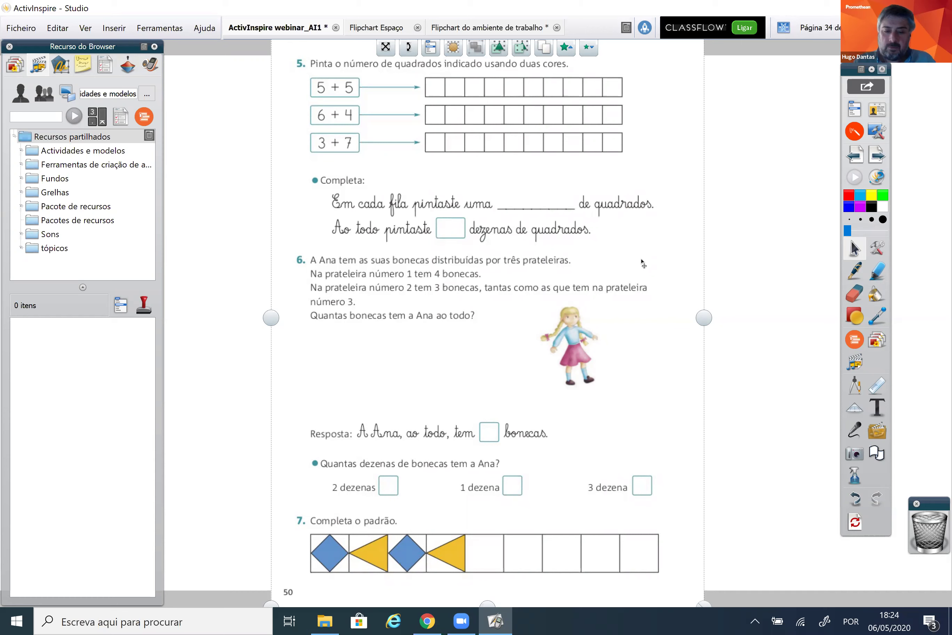
{"action": "left_click", "coordinate": [765, 183]}
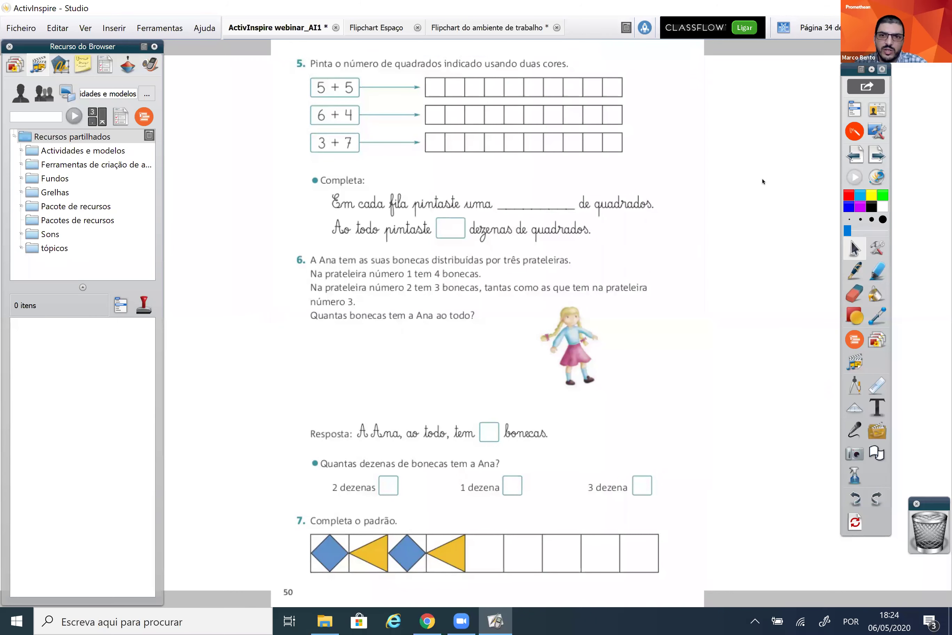